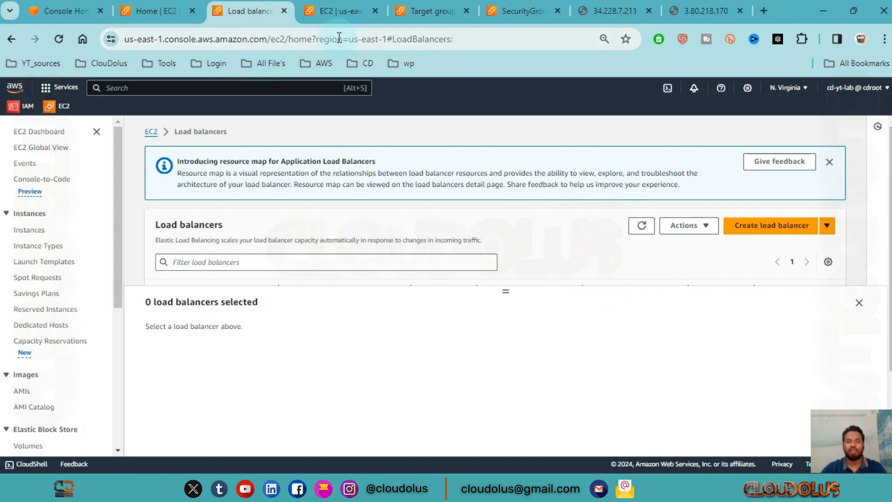
Review the registered targets of the MyALB-TG target group, including their ports, zones and health status.
left_click(410, 13)
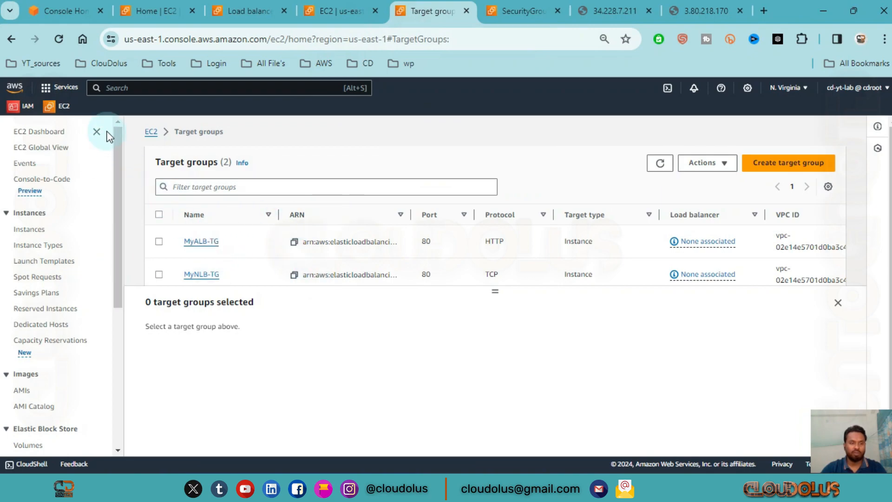
scroll(315, 232, "down", 1)
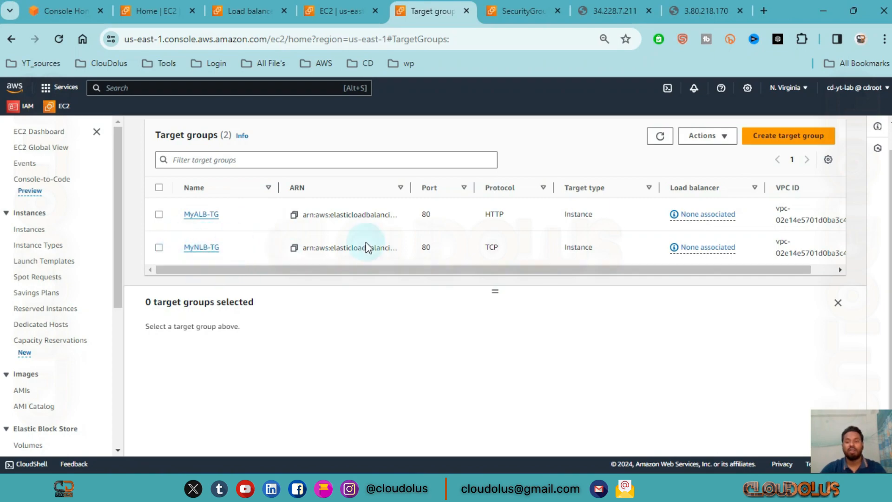
left_click(159, 216)
scroll(454, 360, "down", 3)
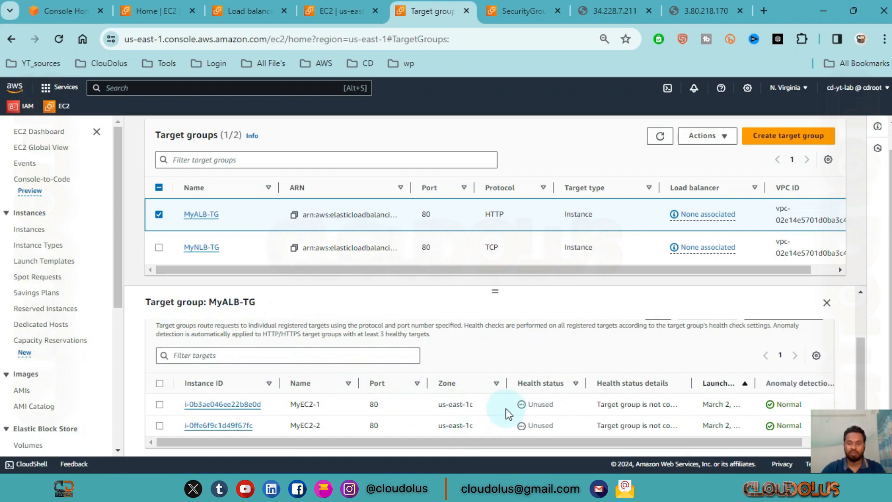
left_click_drag(527, 443, 548, 443)
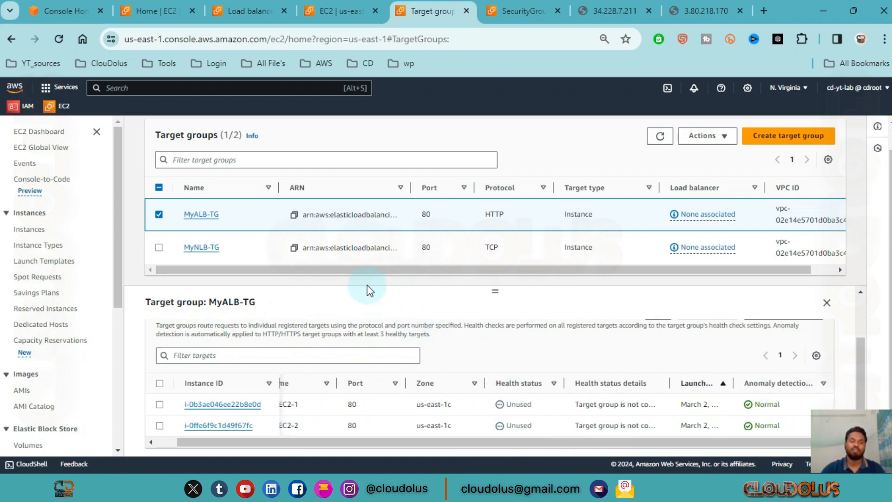
scroll(338, 295, "up", 1)
scroll(337, 297, "up", 2)
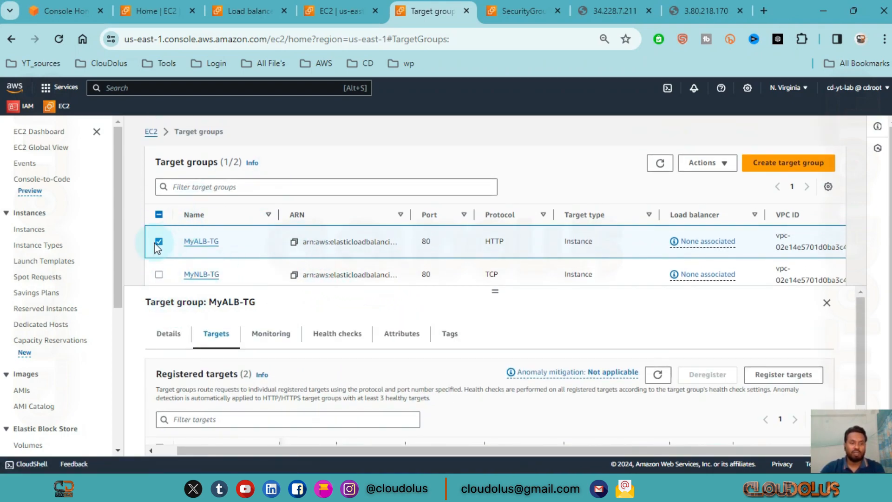
left_click(165, 217)
scroll(470, 237, "down", 1)
Start creating a new load balancer of the Application Load Balancer type.
left_click(250, 11)
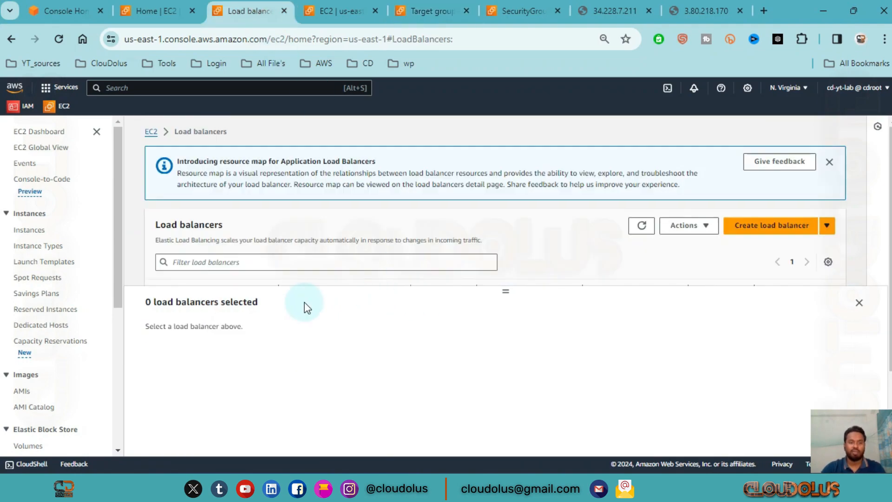
left_click(788, 224)
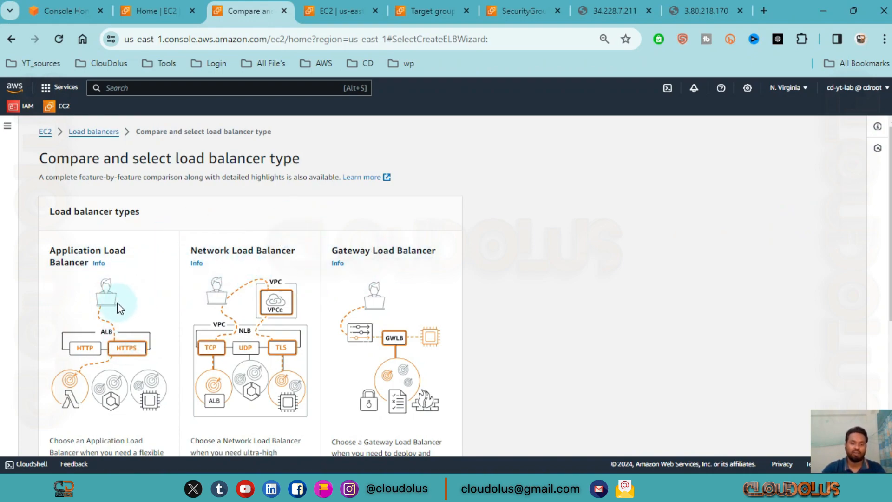
scroll(117, 302, "down", 2)
scroll(108, 360, "down", 2)
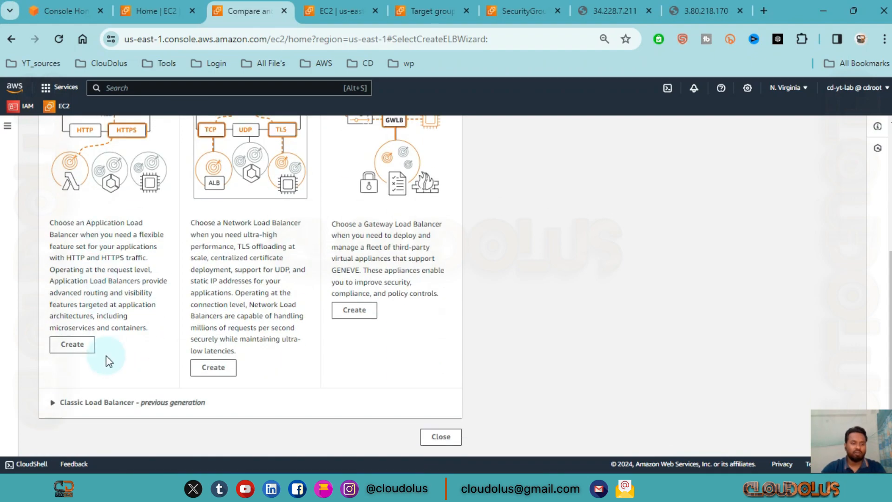
left_click(68, 344)
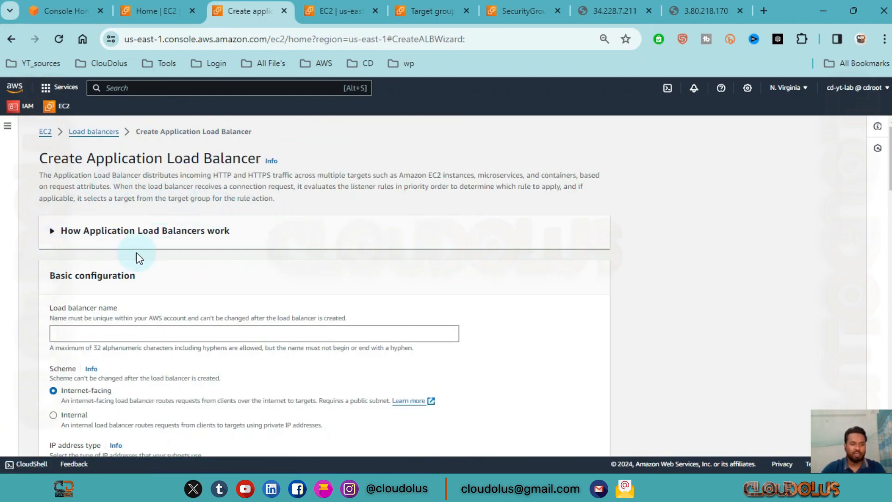
Read the explanation of how Application Load Balancers work, then collapse it.
left_click(56, 232)
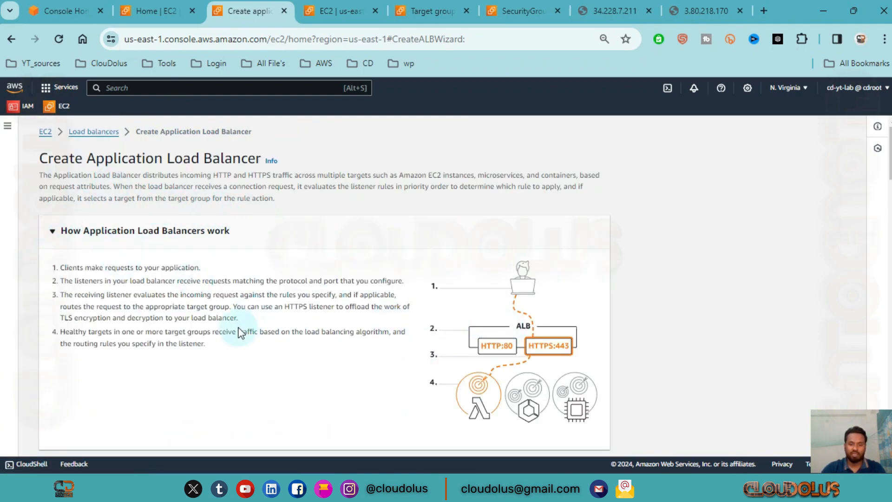
scroll(160, 317, "down", 2)
scroll(160, 317, "up", 2)
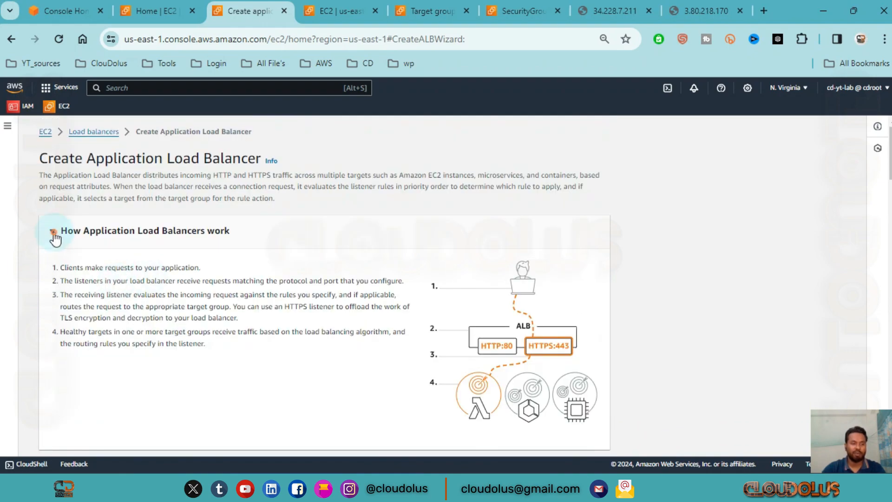
left_click(53, 231)
Name the load balancer MyALB in the basic configuration.
scroll(134, 299, "down", 2)
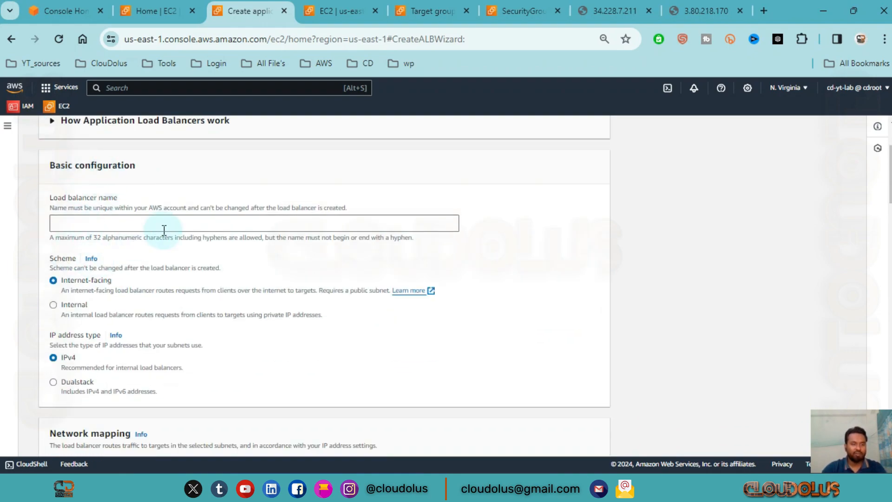
left_click(122, 222)
type("MyALB")
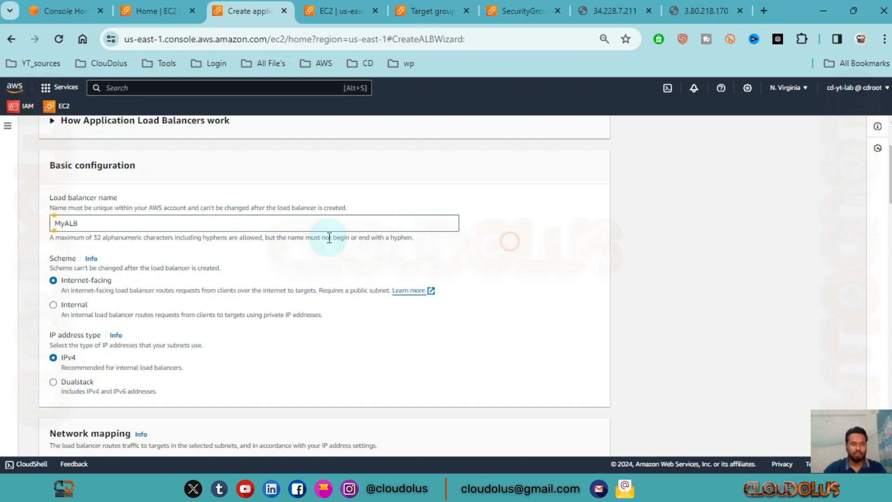
left_click(42, 207)
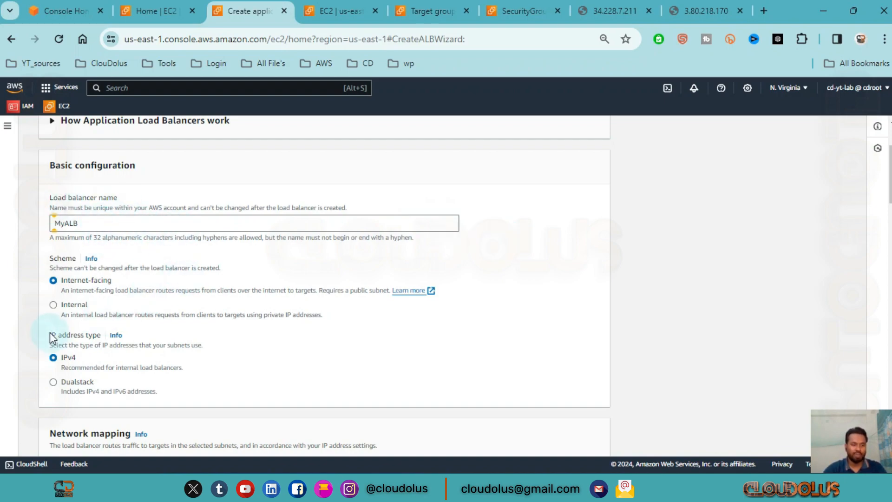
Map the load balancer to all six Availability Zones, us-east-1a through us-east-1f, in the network mapping.
scroll(80, 264, "down", 2)
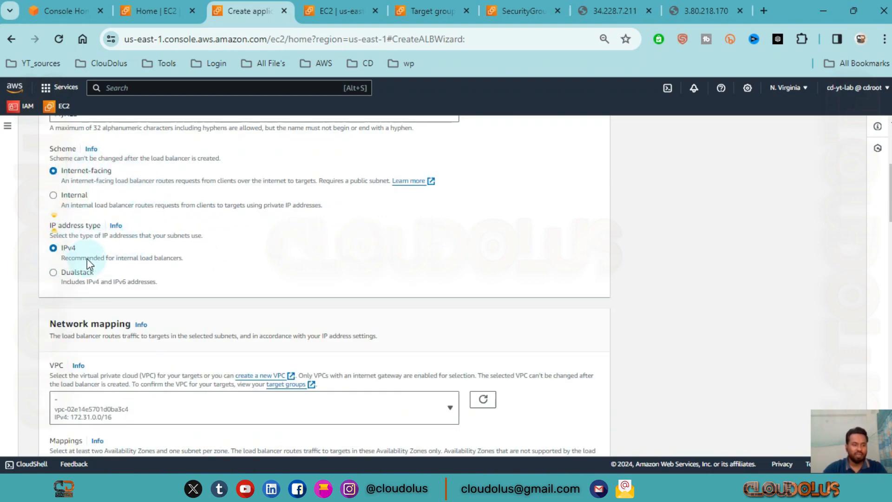
scroll(87, 258, "down", 2)
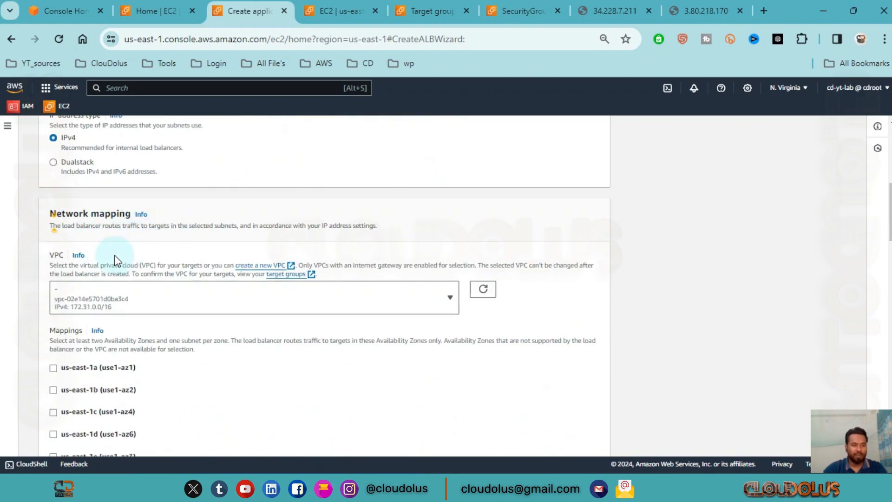
scroll(154, 302, "down", 1)
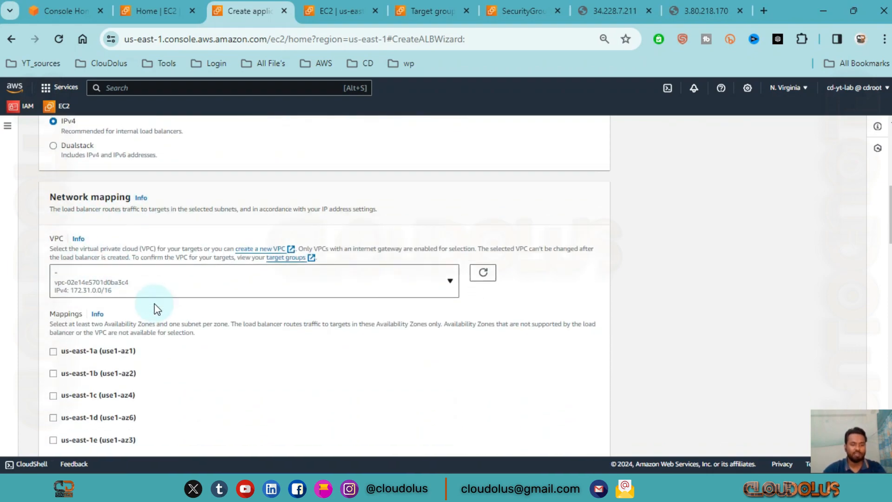
scroll(154, 302, "down", 2)
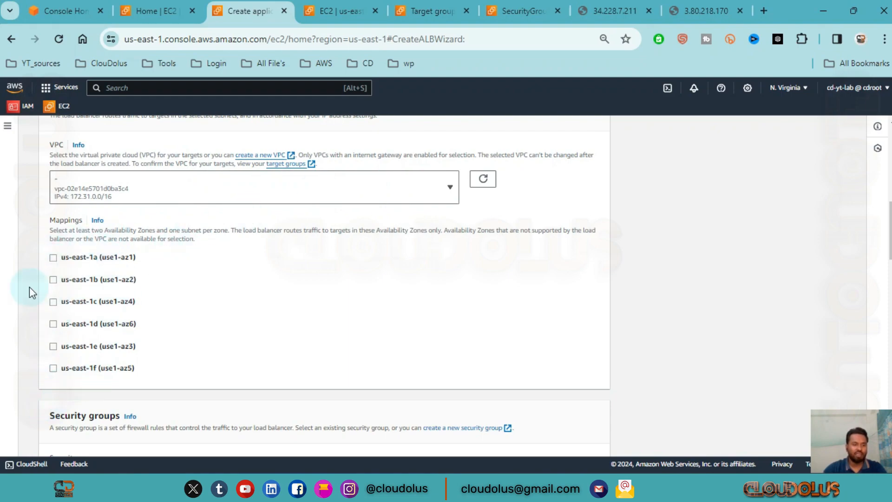
left_click(54, 258)
scroll(65, 319, "down", 2)
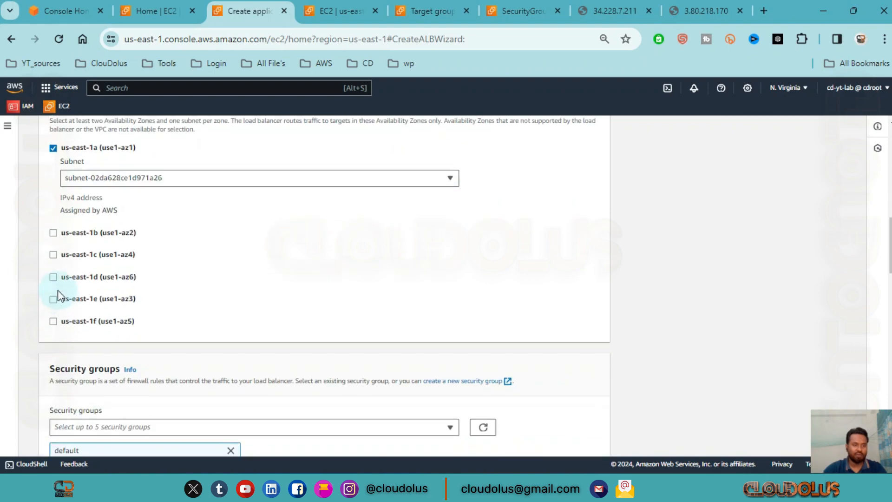
left_click(53, 233)
left_click(53, 316)
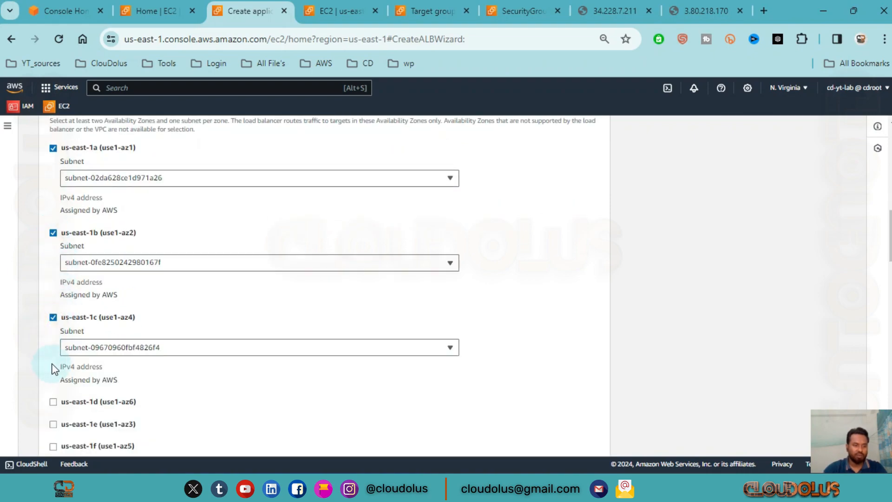
scroll(58, 367, "down", 3)
scroll(64, 363, "down", 1)
left_click(53, 181)
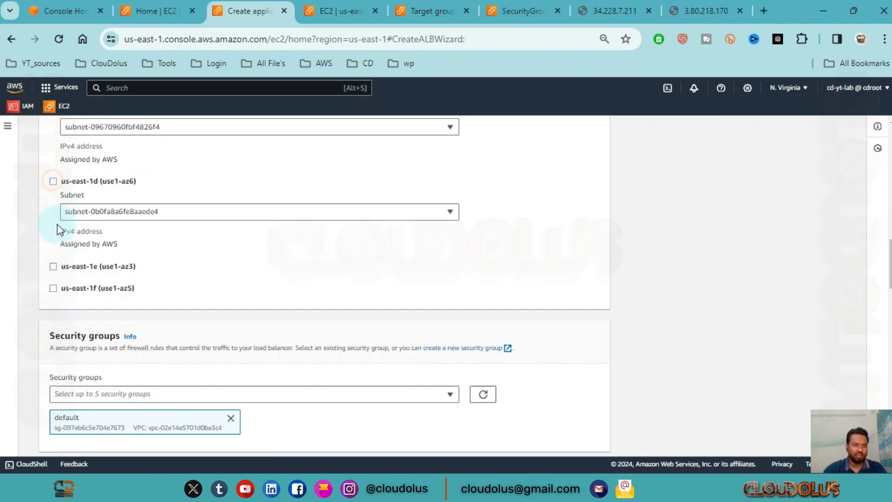
left_click(54, 267)
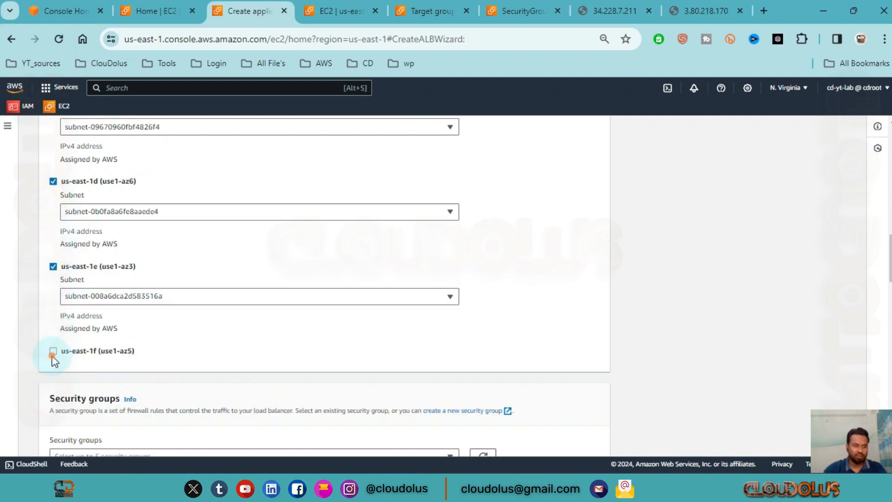
left_click(53, 350)
Replace the default security group of the load balancer with cd-sg.
scroll(238, 269, "down", 1)
scroll(238, 268, "down", 4)
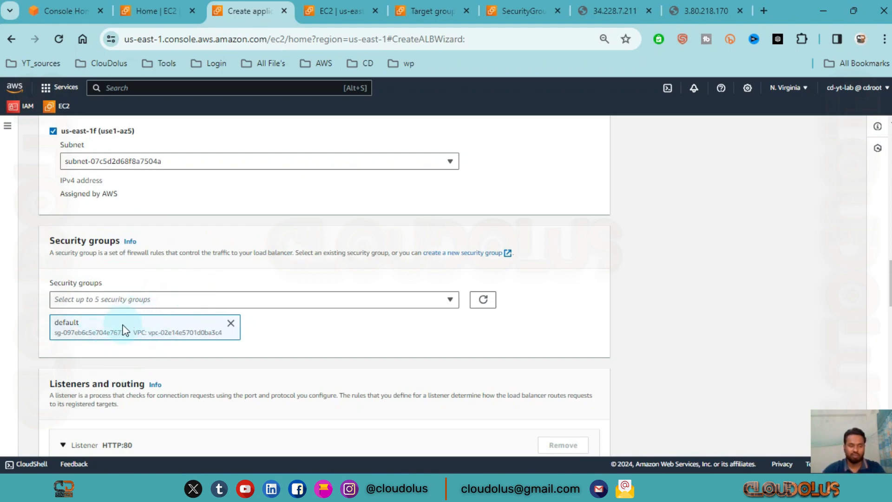
left_click(443, 303)
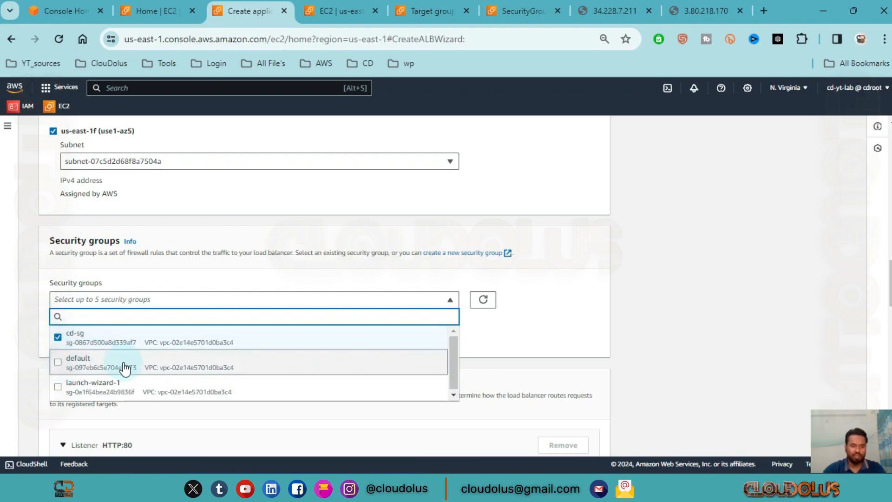
left_click(540, 321)
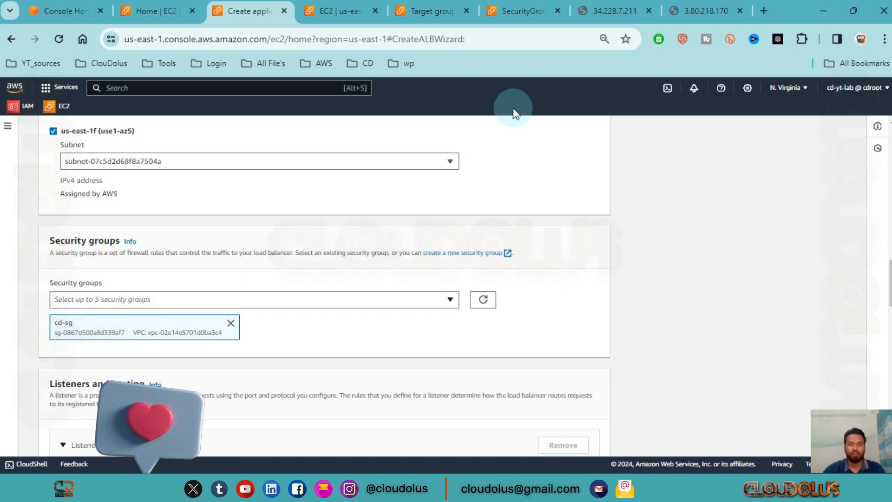
Check the cd-sg security group's inbound rules for HTTP, look over the instances and target groups, and return to the load balancer form.
left_click(522, 7)
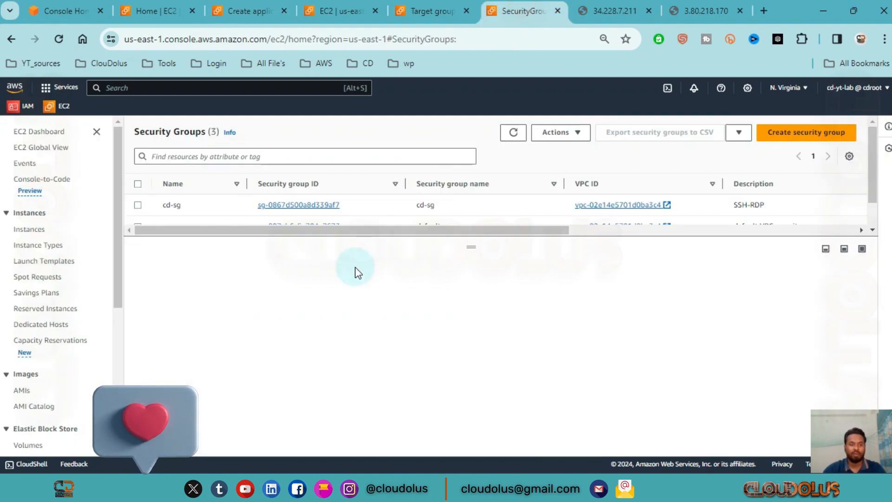
left_click(199, 204)
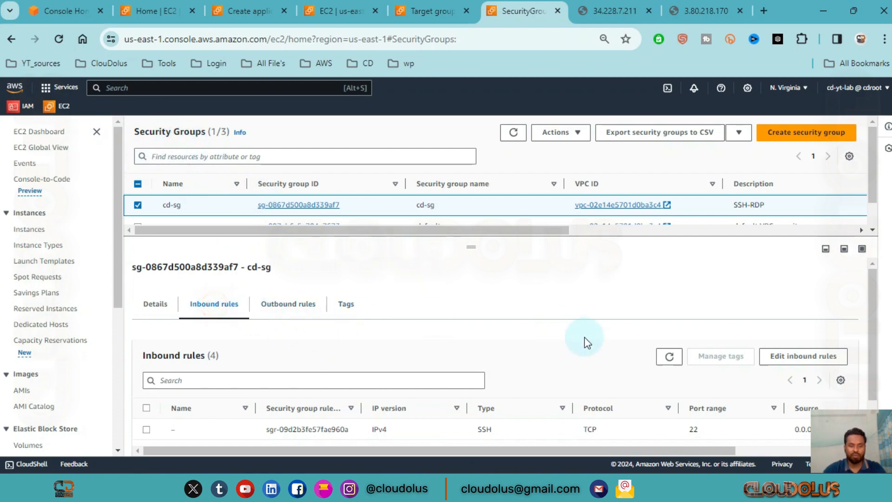
scroll(586, 343, "down", 2)
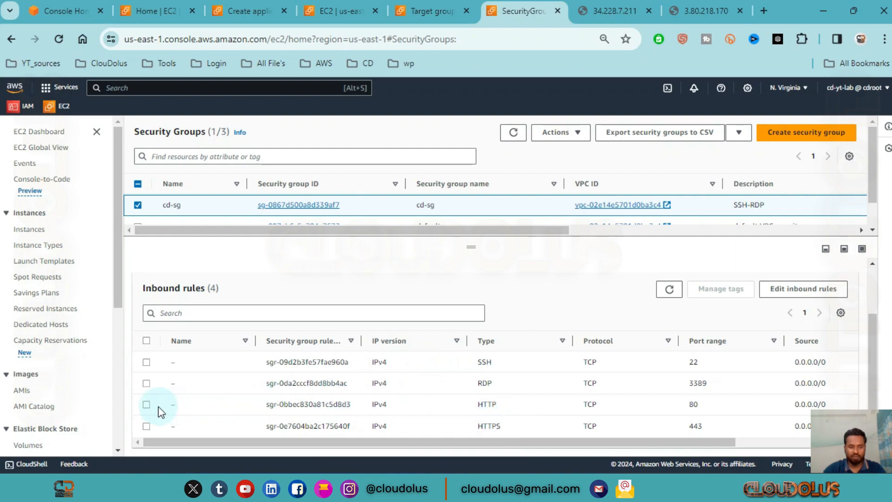
left_click(146, 404)
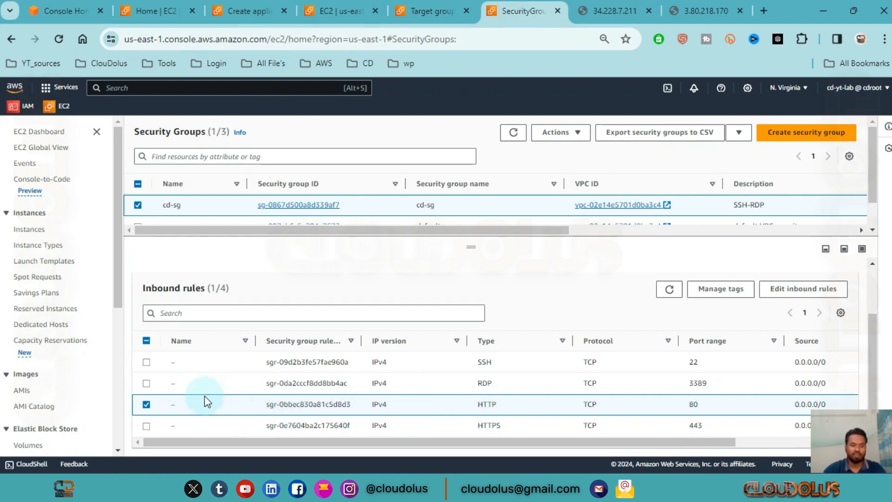
left_click(339, 11)
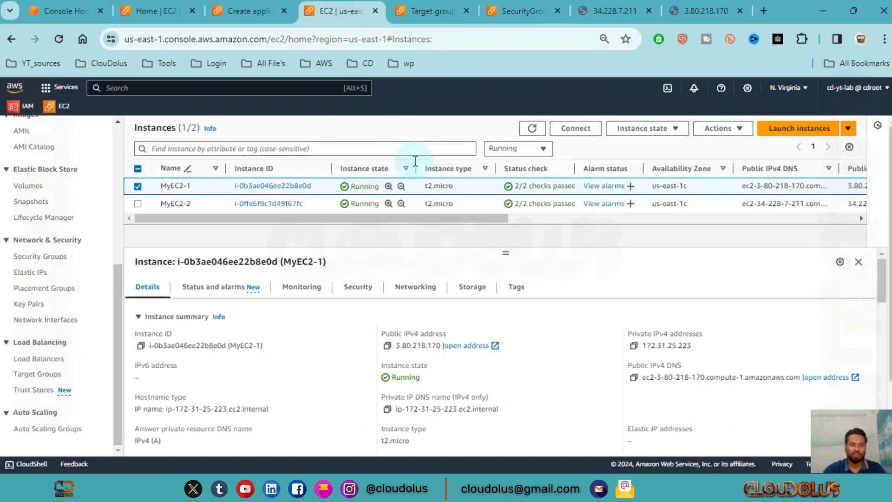
left_click(430, 10)
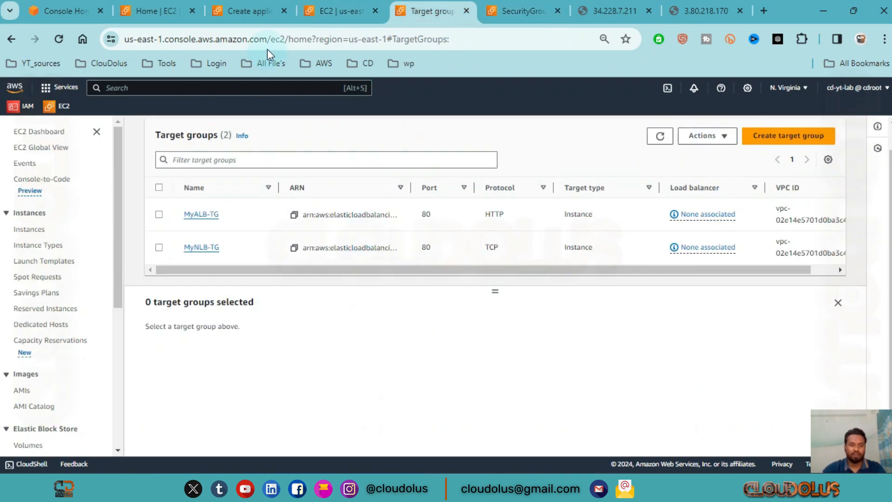
left_click(291, 4)
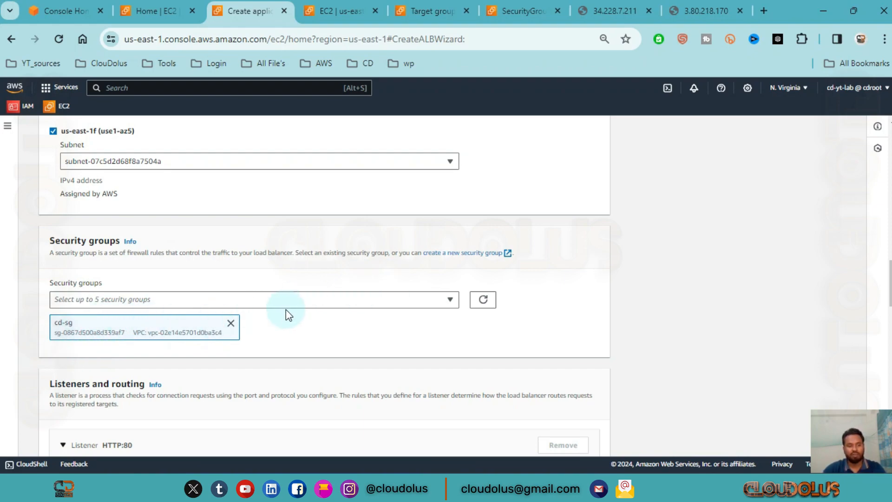
Examine the protocol options of the HTTP:80 listener without changing the protocol.
scroll(274, 315, "down", 5)
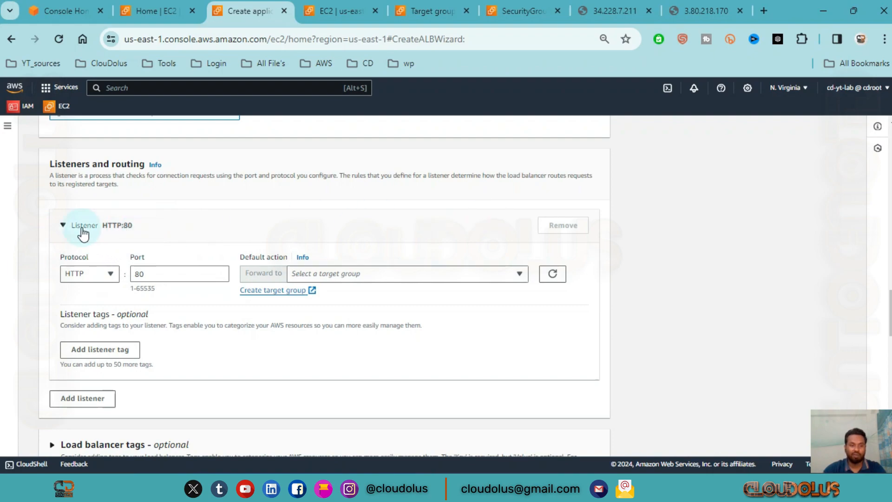
left_click(107, 275)
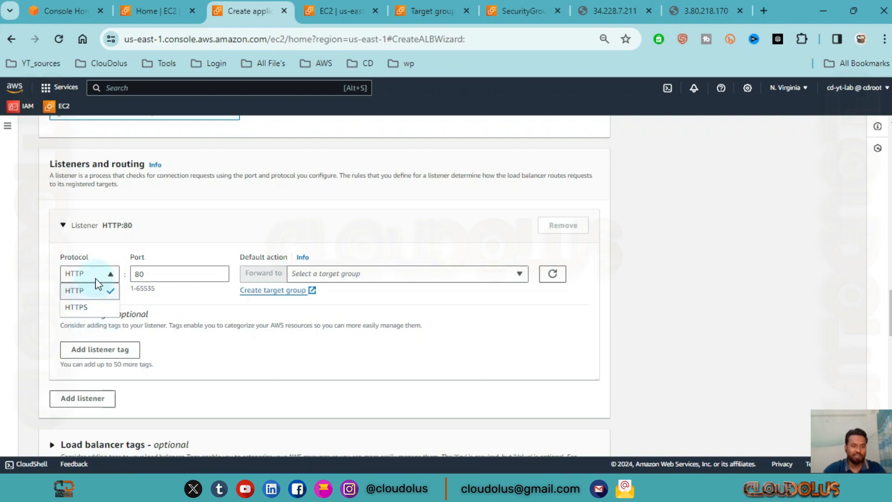
left_click(103, 276)
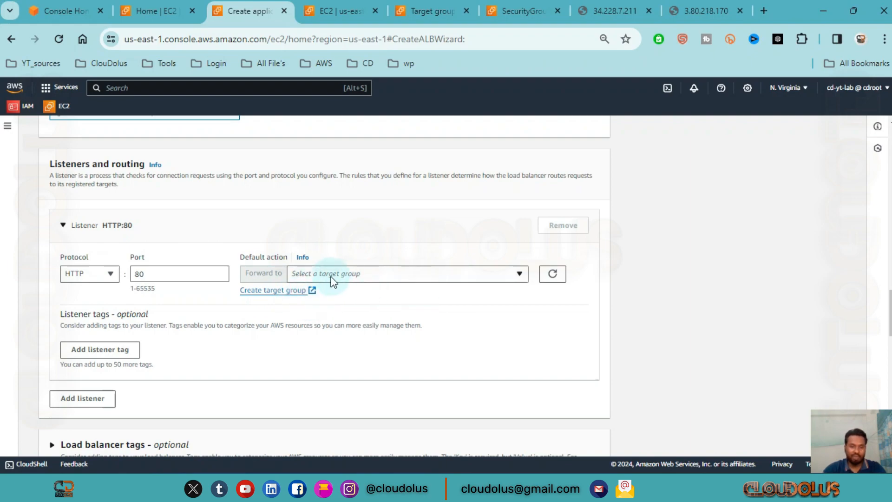
Set the HTTP:80 listener's default action to forward to the MyALB-TG target group.
left_click(494, 273)
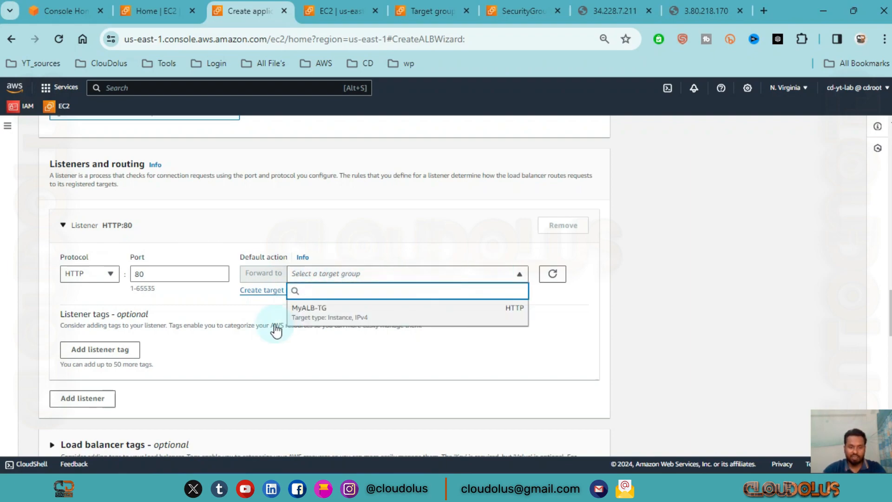
left_click(353, 310)
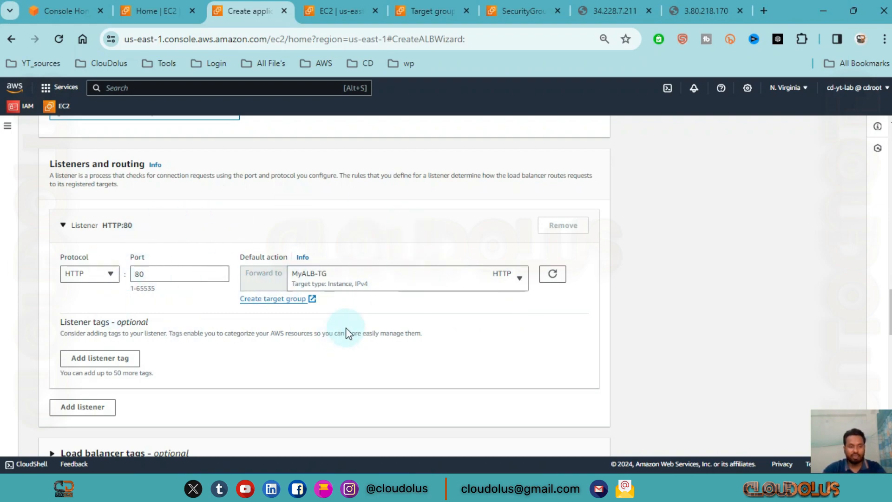
Look over the optional tags, service integrations and summary without adding anything, and create the load balancer.
scroll(123, 338, "down", 2)
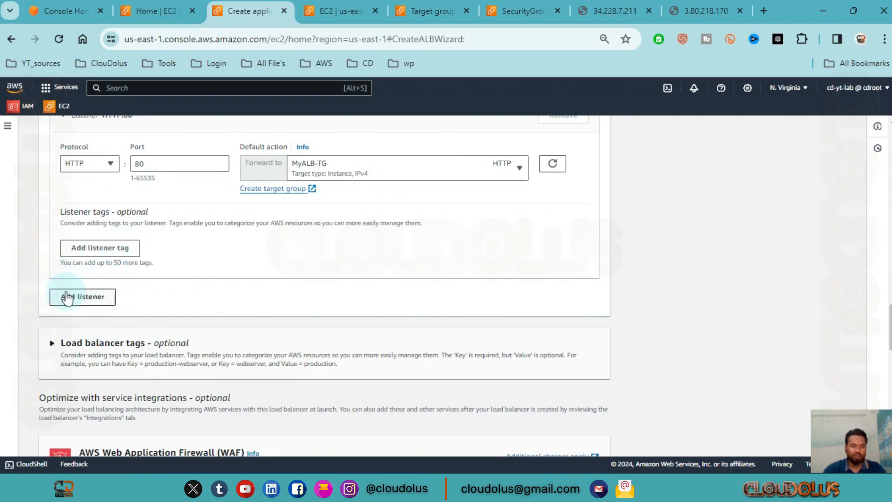
scroll(67, 298, "down", 2)
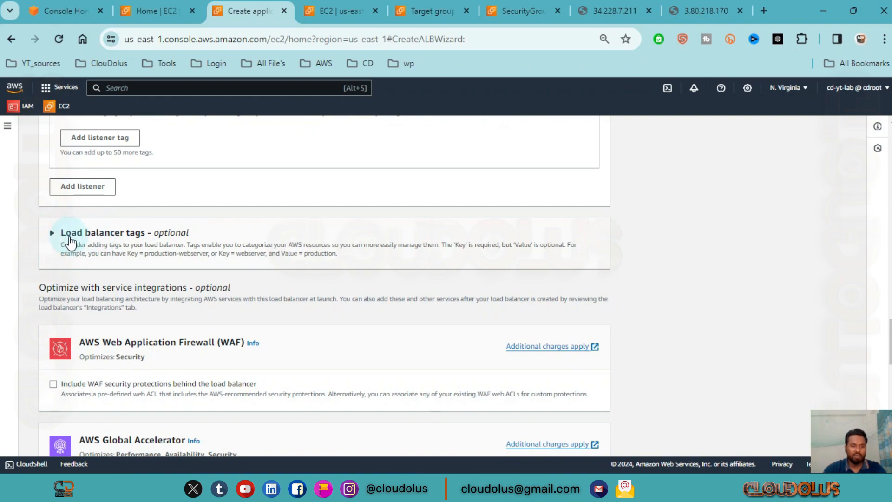
left_click(49, 233)
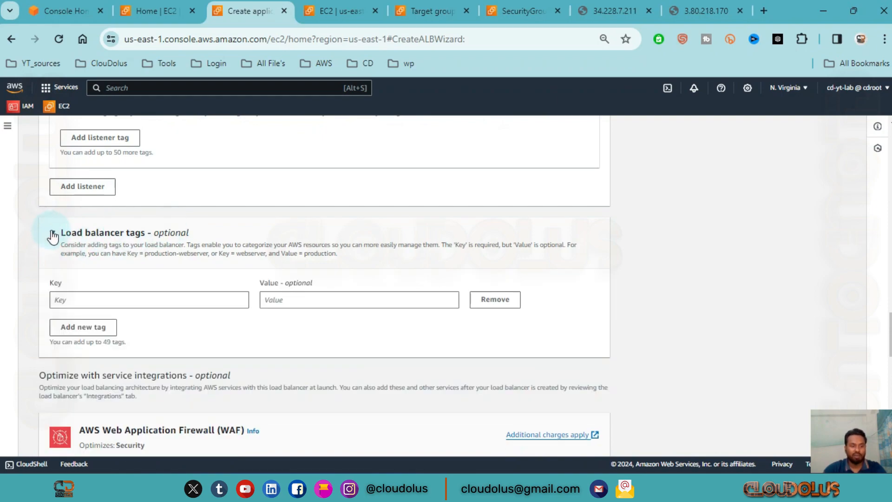
left_click(51, 232)
scroll(139, 249, "down", 5)
scroll(149, 199, "up", 4)
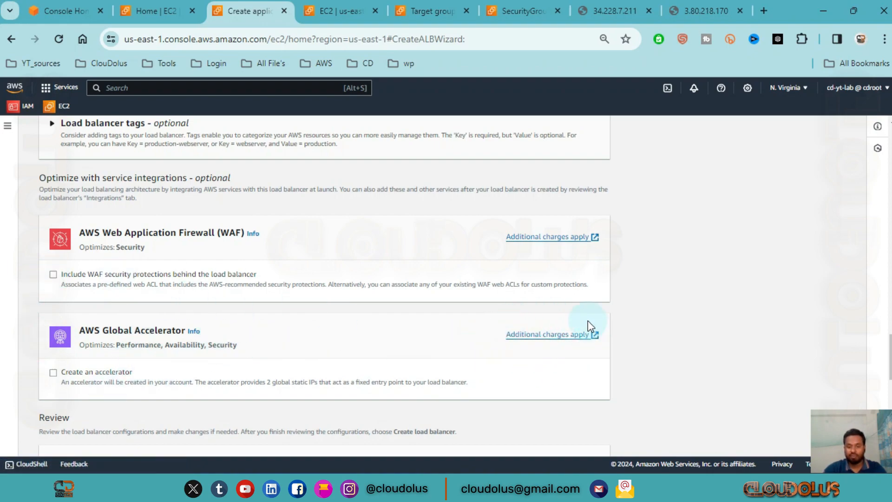
scroll(153, 287, "down", 1)
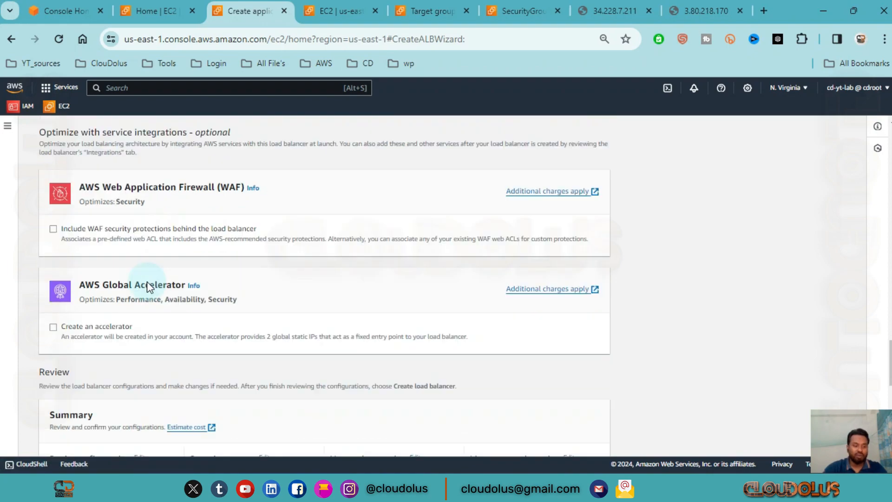
scroll(149, 287, "down", 4)
scroll(394, 306, "down", 2)
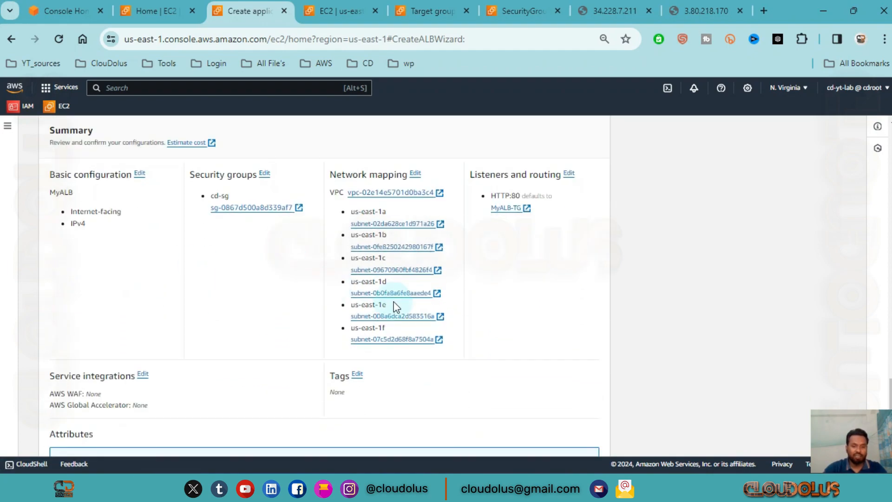
scroll(394, 306, "down", 5)
left_click(564, 434)
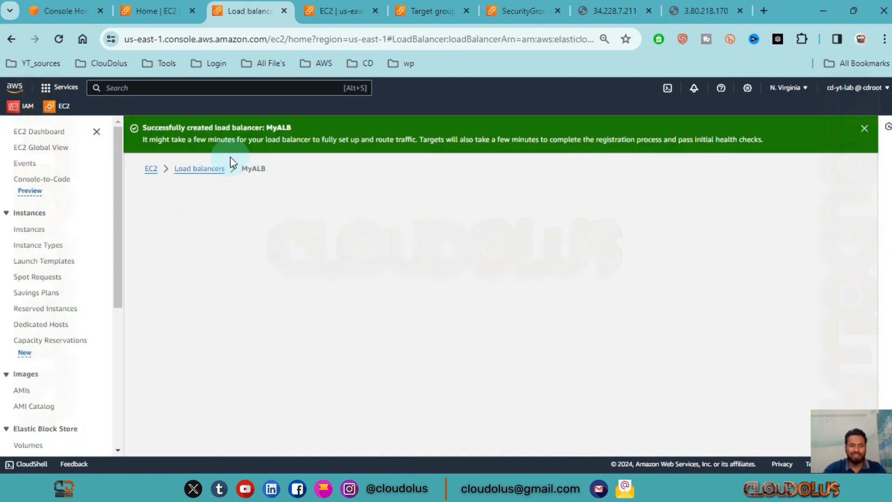
Dismiss the banners, open the load balancers list and refresh it to check MyALB's state.
left_click(864, 128)
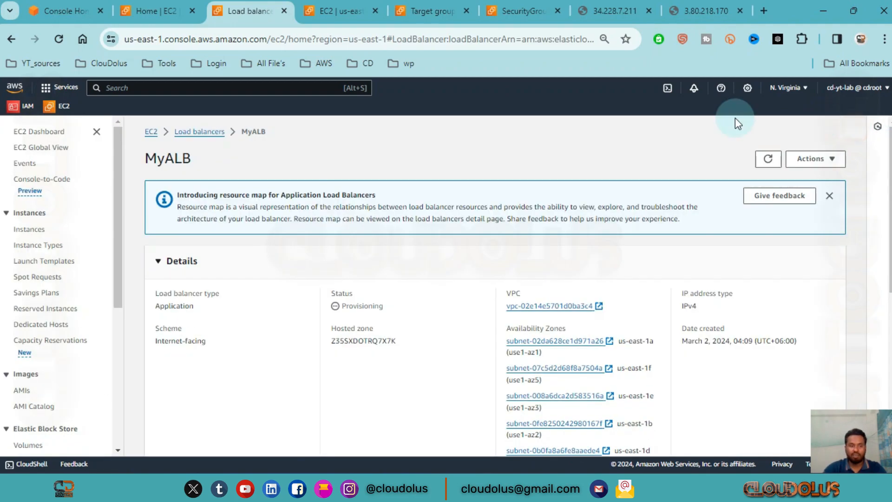
left_click(193, 131)
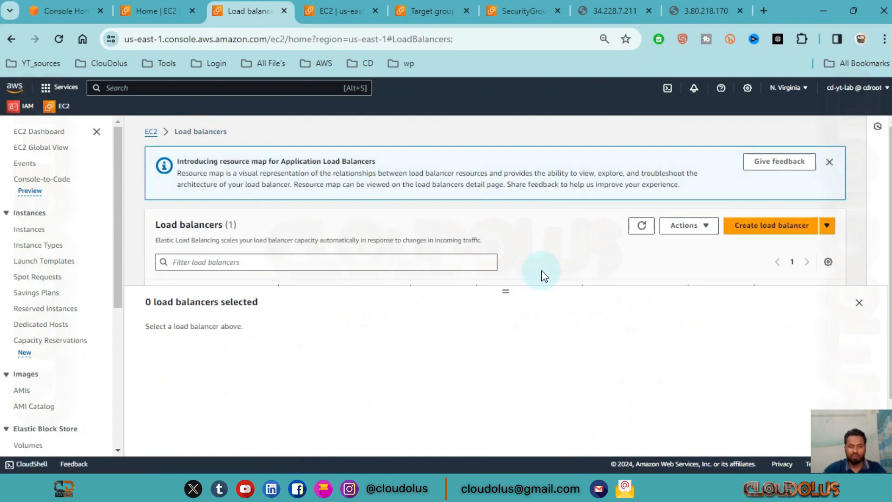
left_click(829, 162)
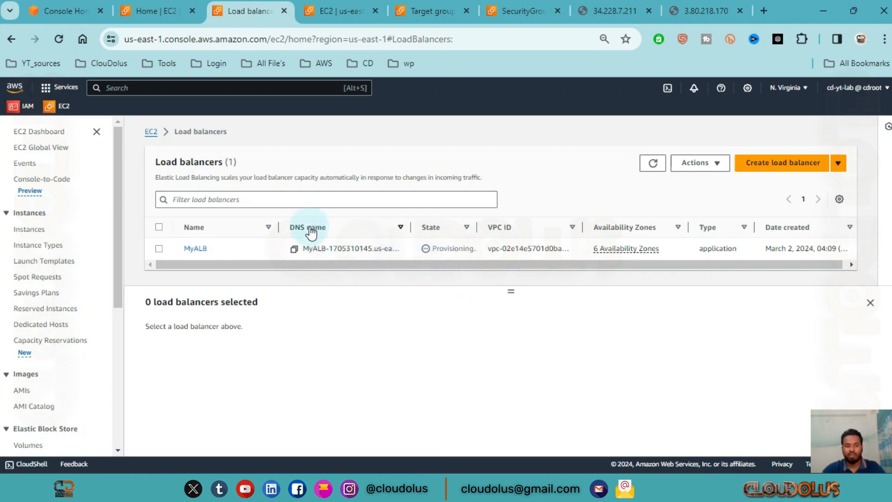
left_click(652, 164)
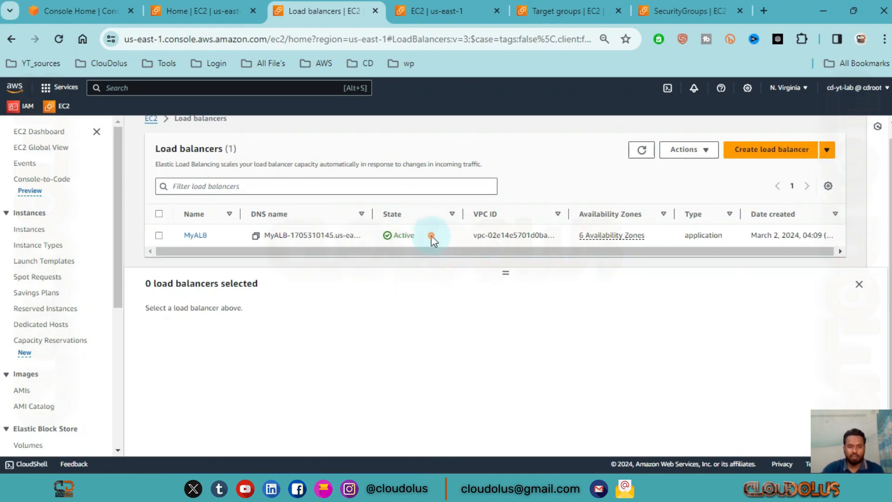
Copy MyALB's DNS name from its details and open that address in a new browser tab.
left_click(431, 235)
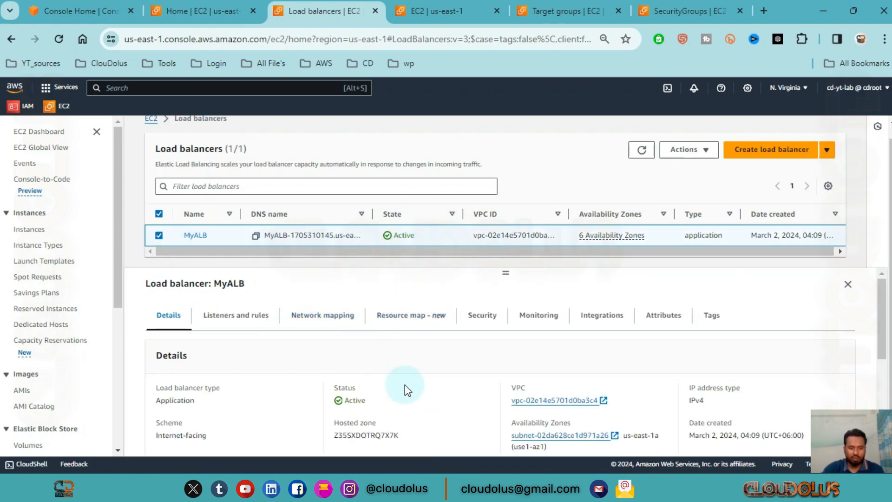
scroll(297, 366, "down", 4)
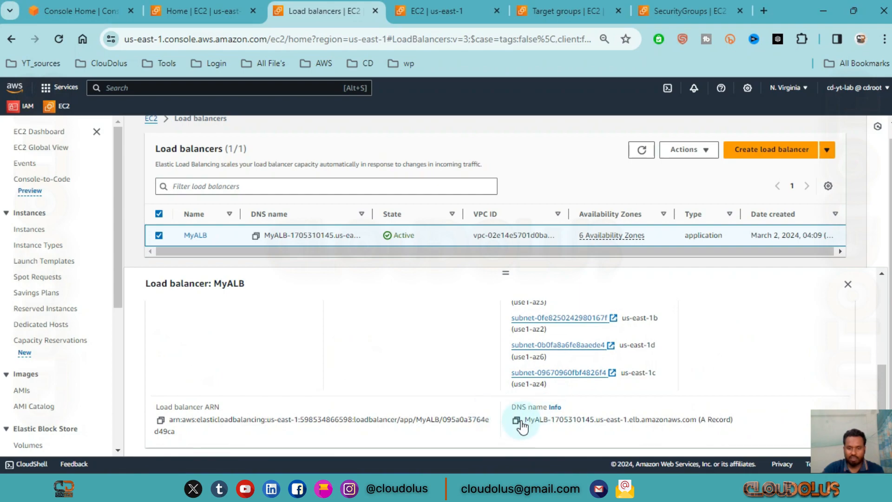
left_click(515, 421)
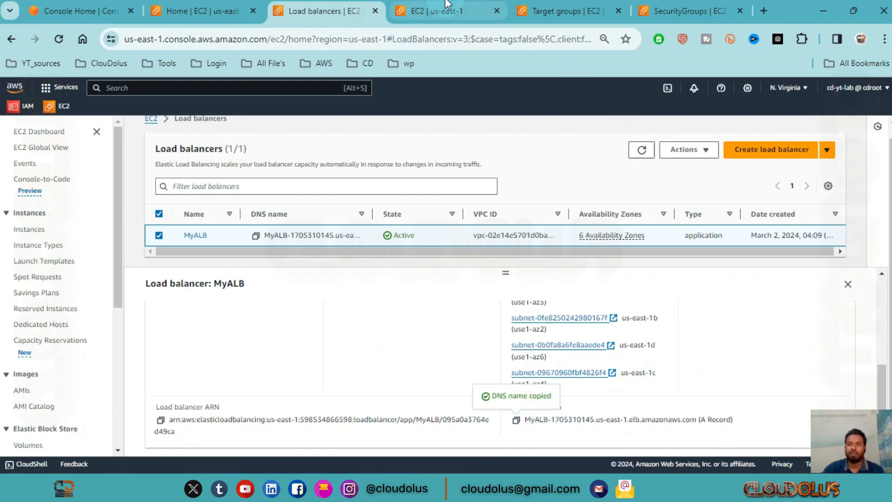
left_click(768, 10)
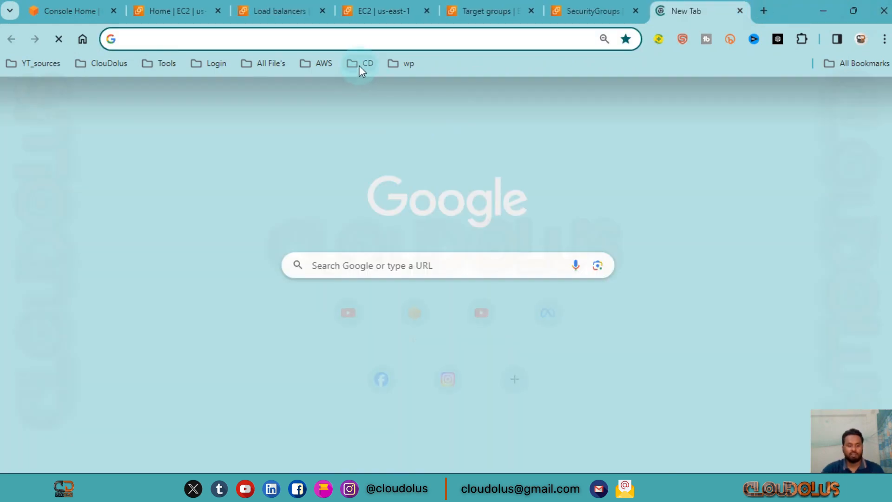
key("ctrl+v")
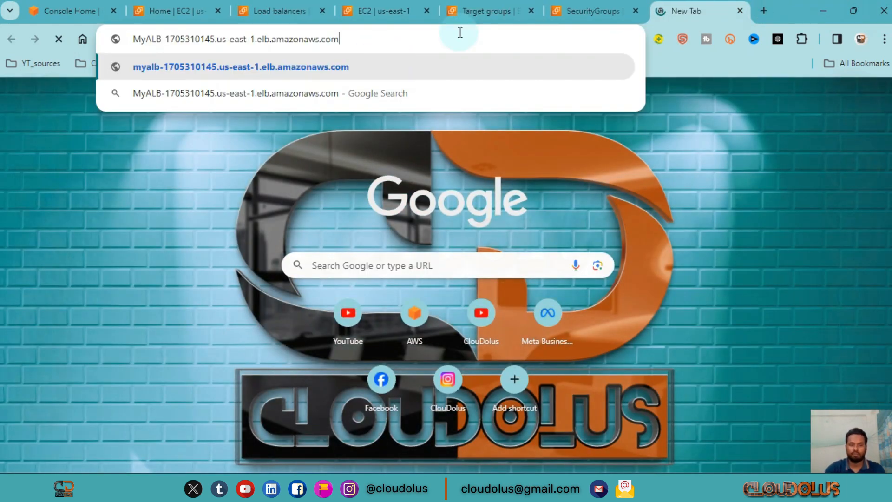
key("Return")
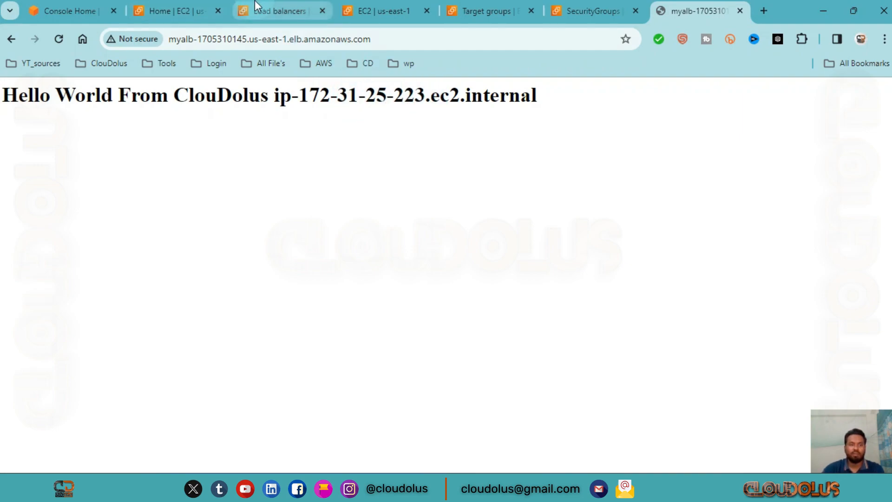
Compare the addresses served on the load balancer page with the private IPv4 addresses of MyEC2-1 and MyEC2-2, and return to MyALB's details.
left_click(368, 15)
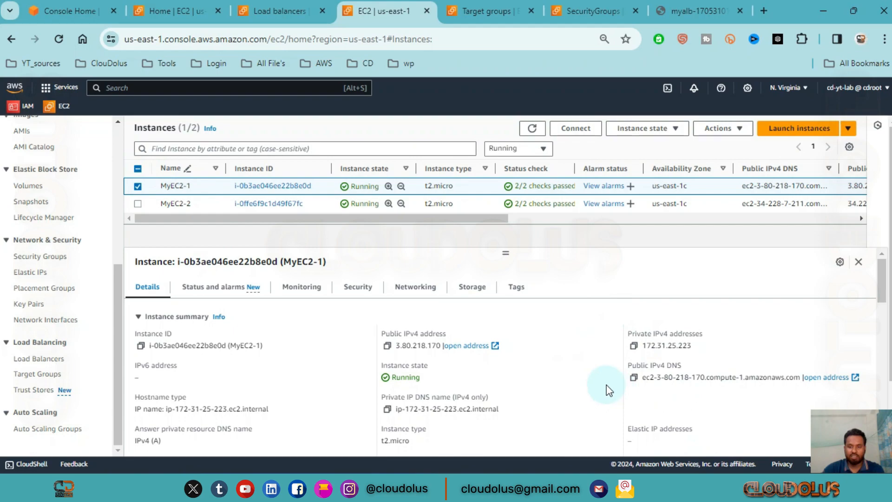
left_click_drag(703, 349, 631, 344)
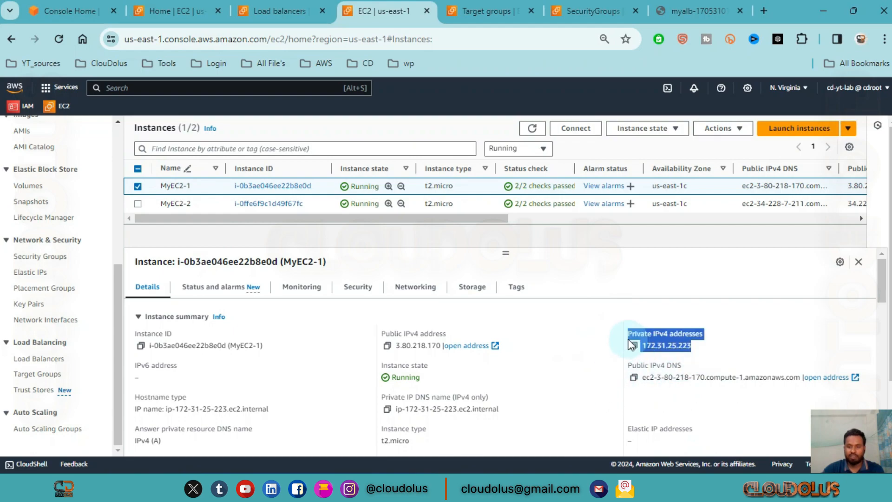
left_click(692, 10)
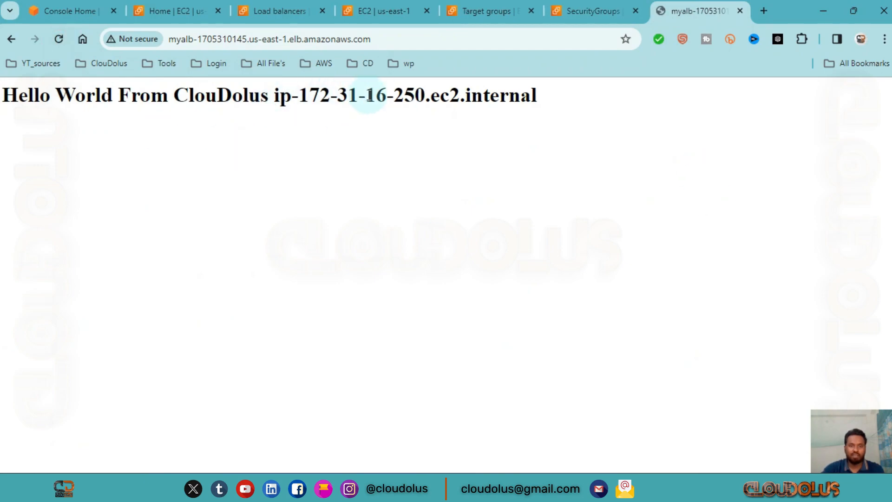
left_click_drag(366, 96, 432, 96)
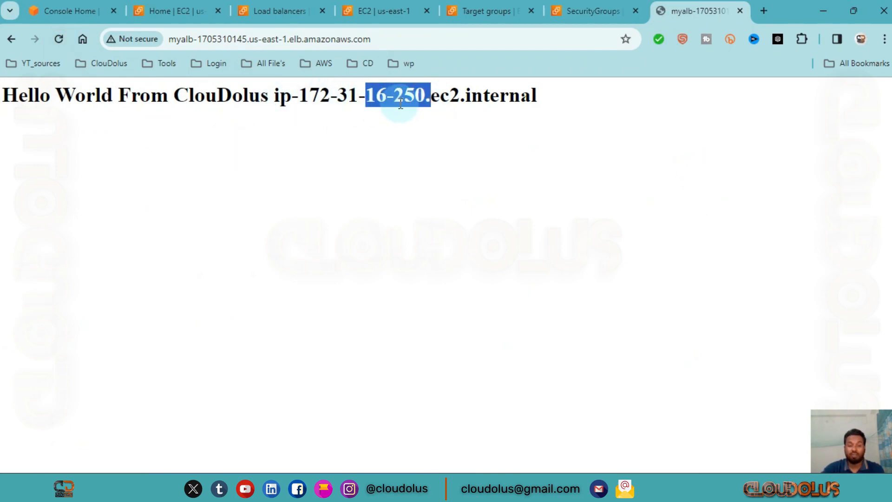
left_click(408, 9)
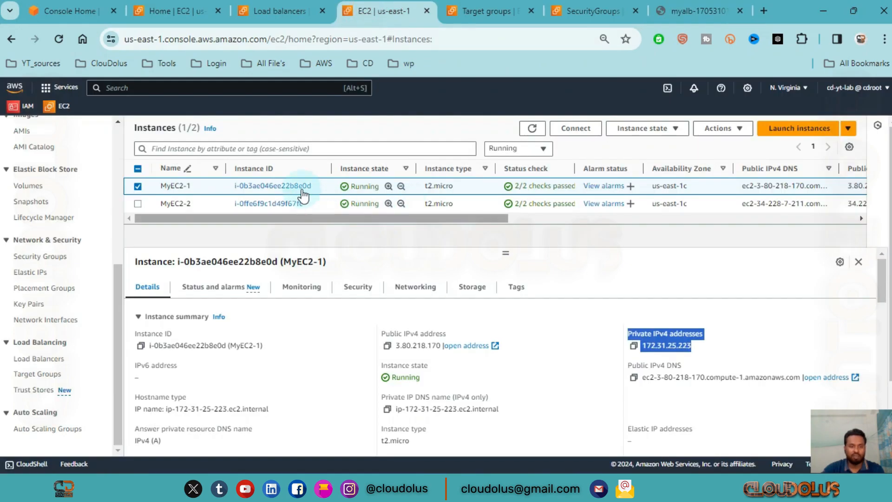
left_click(327, 204)
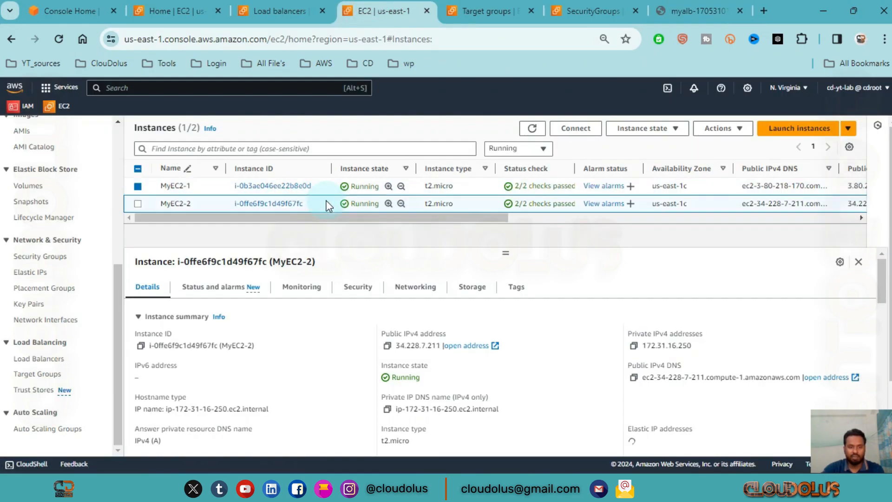
left_click_drag(699, 351, 603, 347)
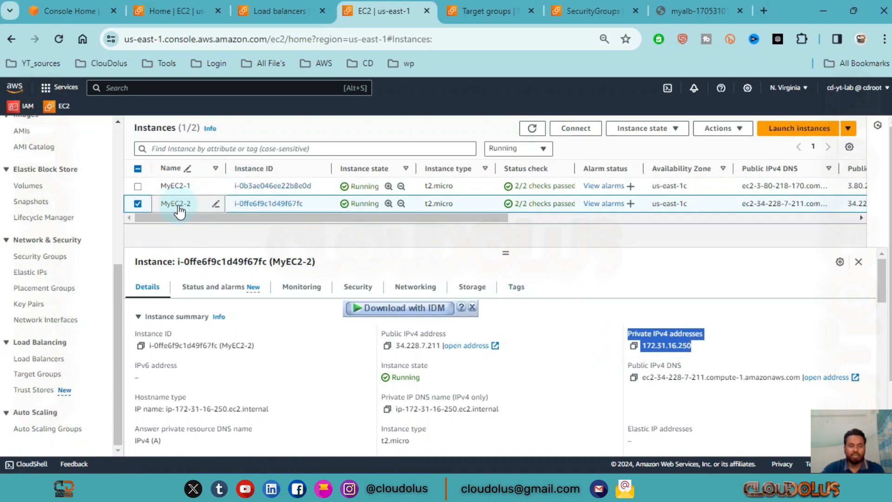
left_click(683, 10)
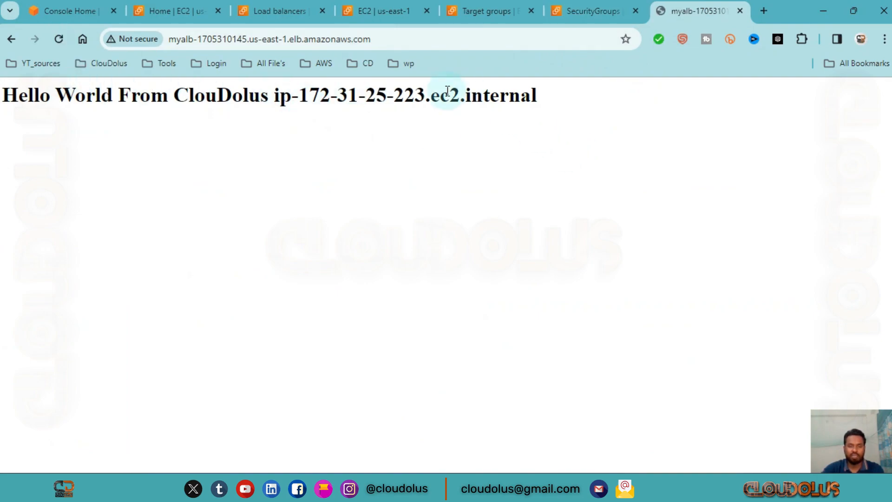
left_click_drag(430, 95, 337, 96)
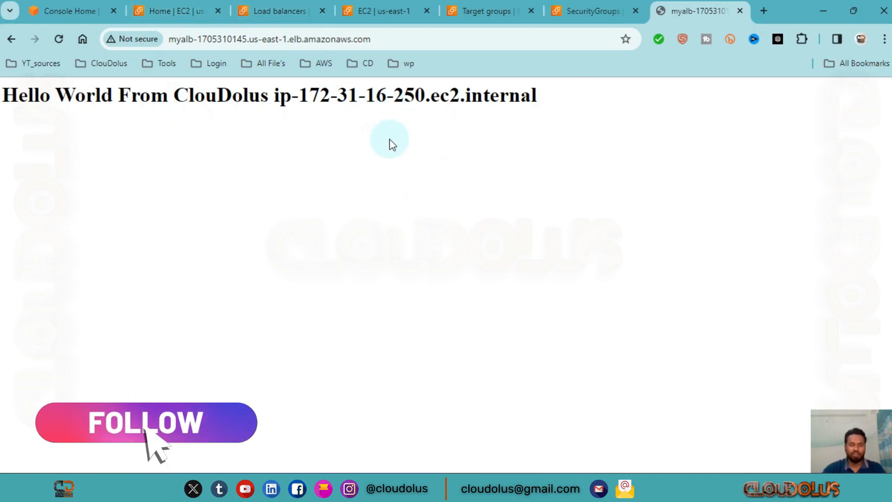
left_click(258, 10)
scroll(515, 302, "up", 5)
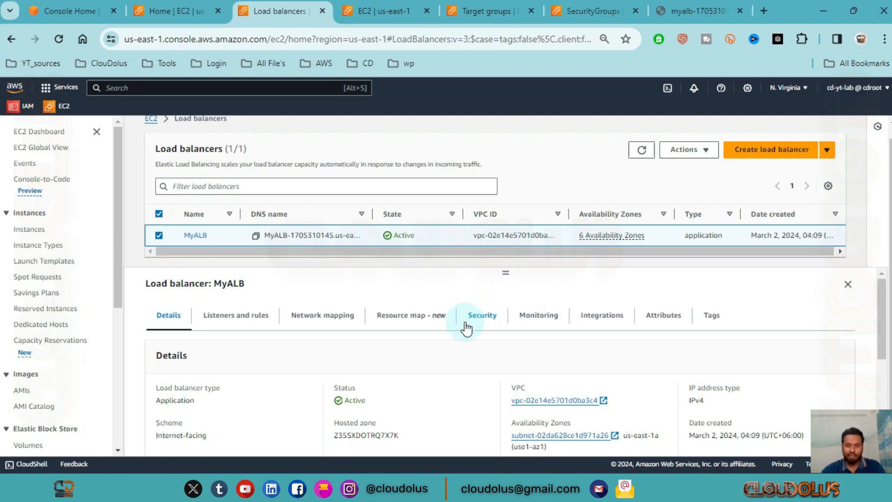
Select only the MyEC2-1 instance, stop it and confirm the stop.
left_click(383, 11)
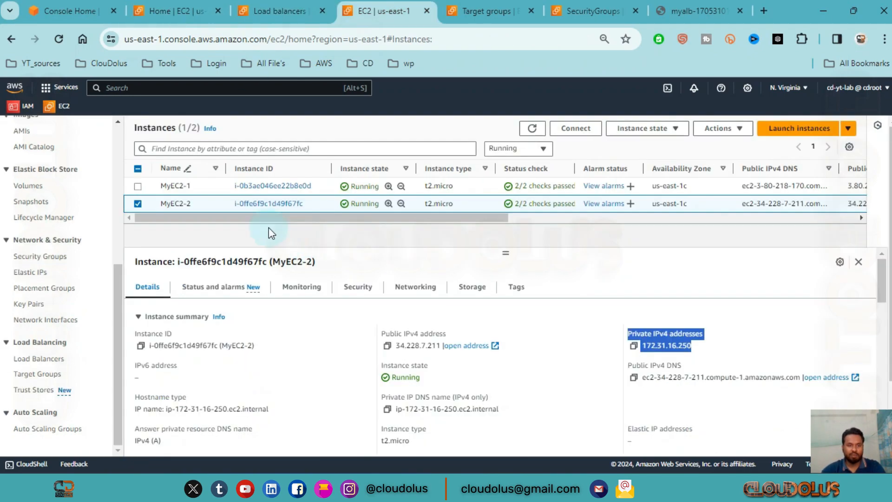
left_click(137, 203)
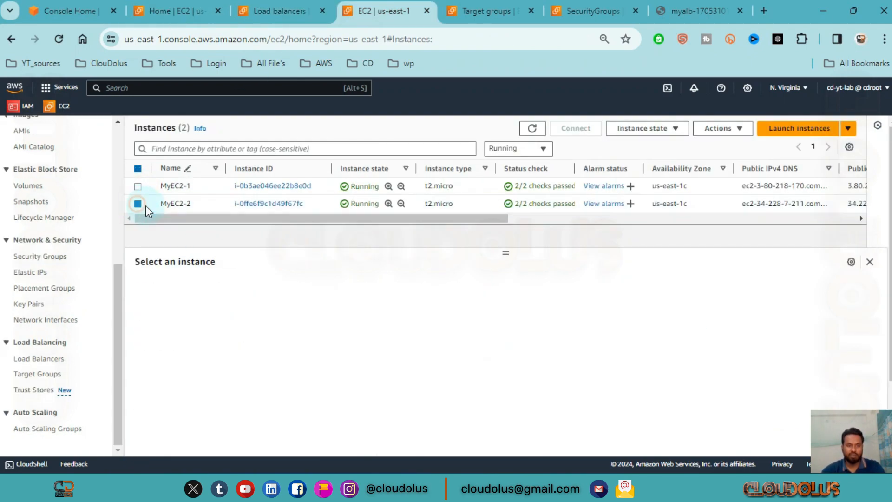
left_click(139, 187)
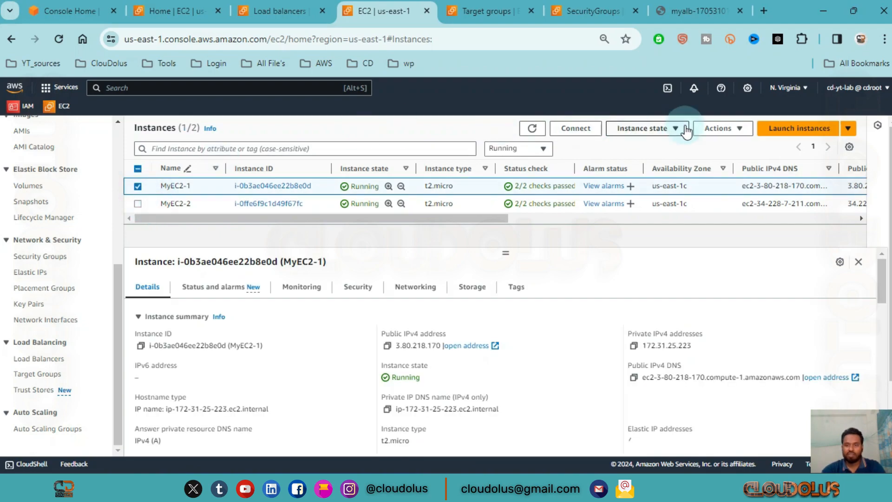
left_click(673, 128)
left_click(640, 144)
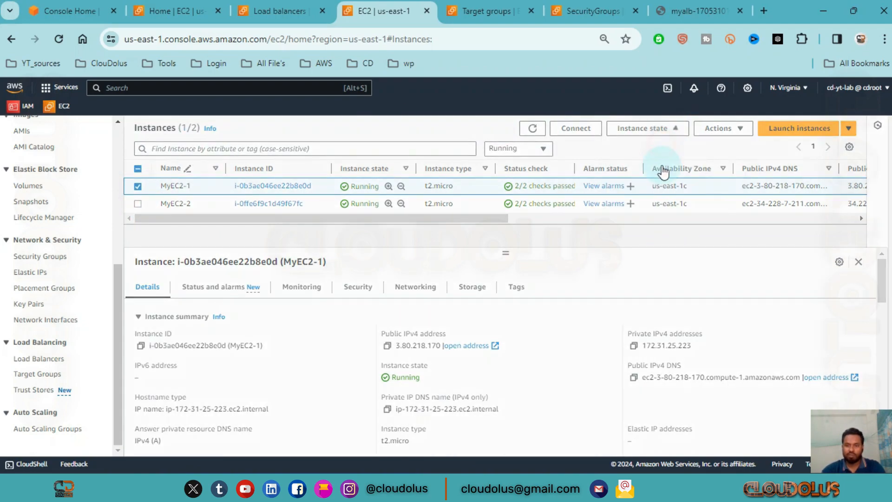
left_click(640, 361)
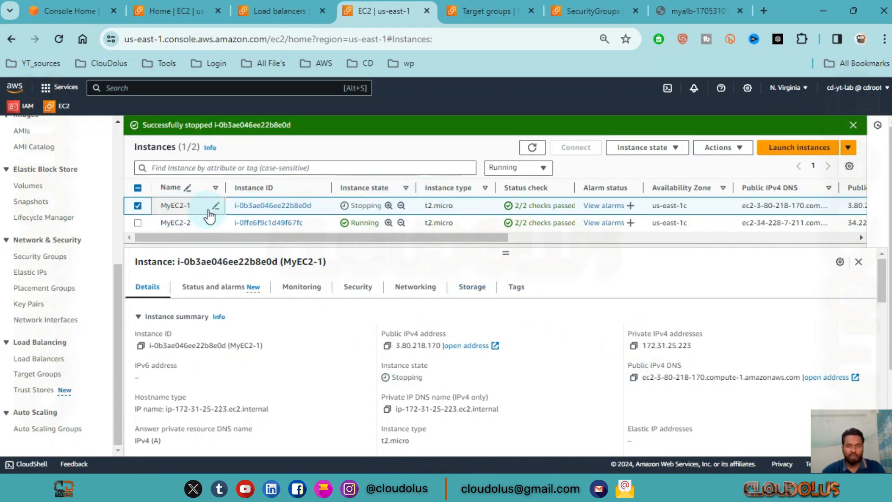
Refresh MyALB-TG's registered targets and check MyEC2-1's health status, widening the status details column to read its full text.
left_click(492, 11)
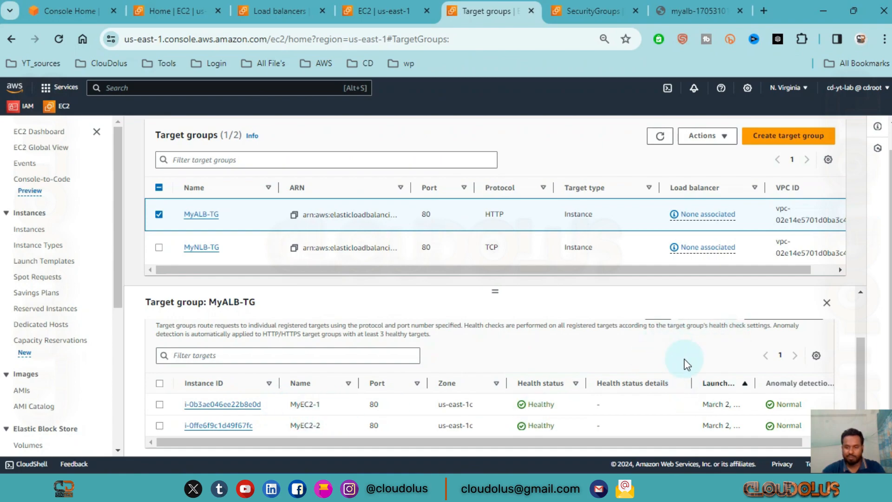
scroll(629, 358, "up", 2)
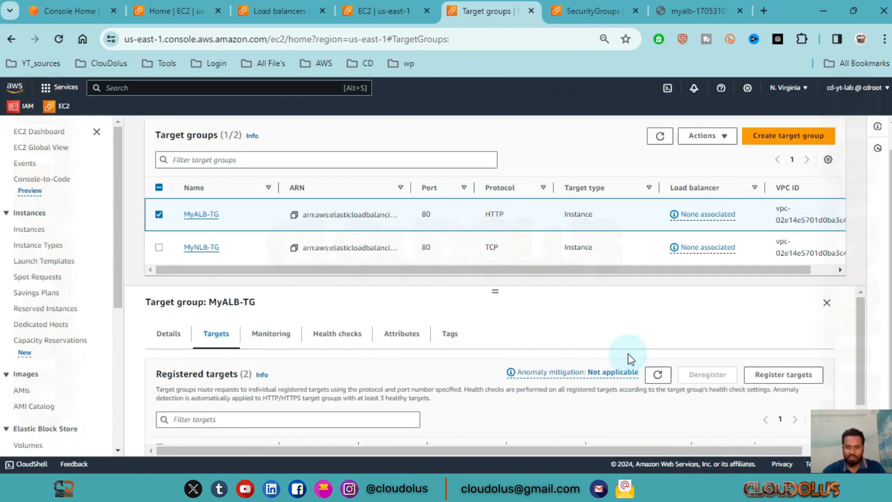
scroll(629, 358, "down", 2)
left_click_drag(496, 291, 519, 203)
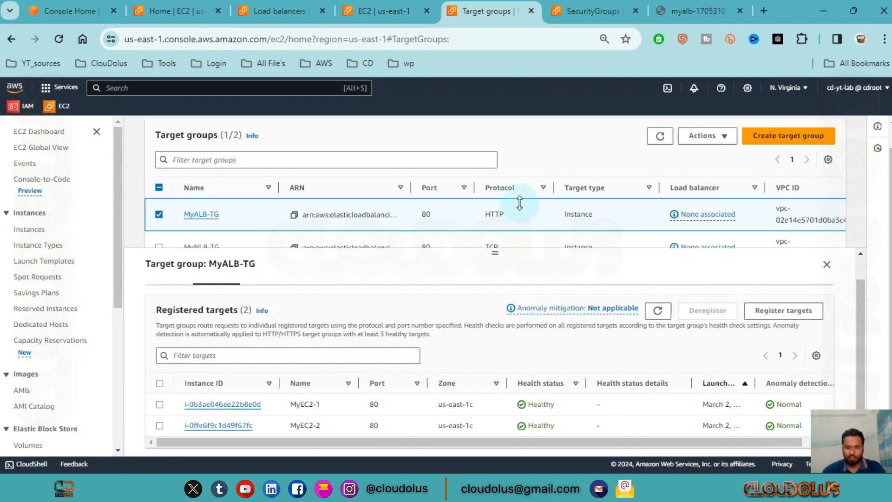
scroll(676, 356, "down", 1)
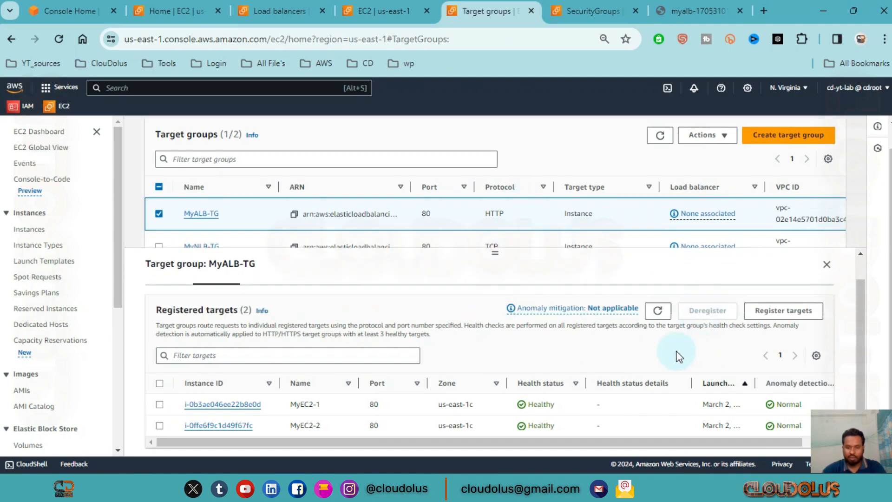
left_click(656, 311)
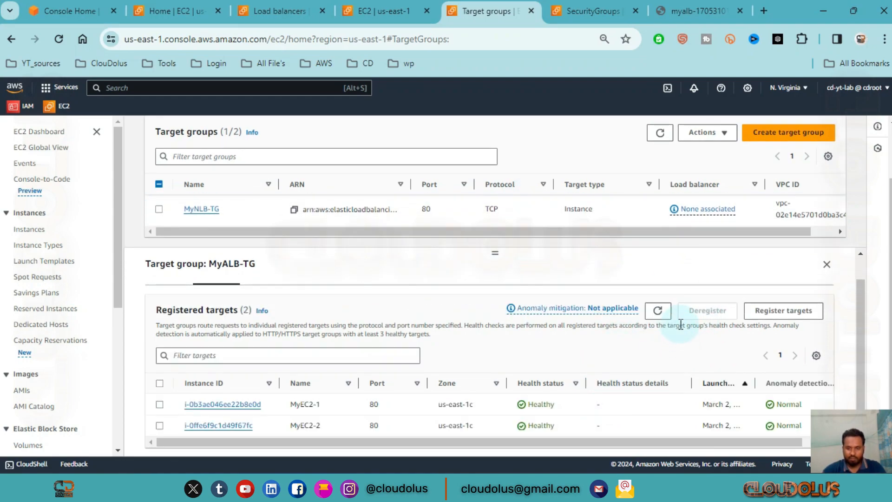
left_click(659, 314)
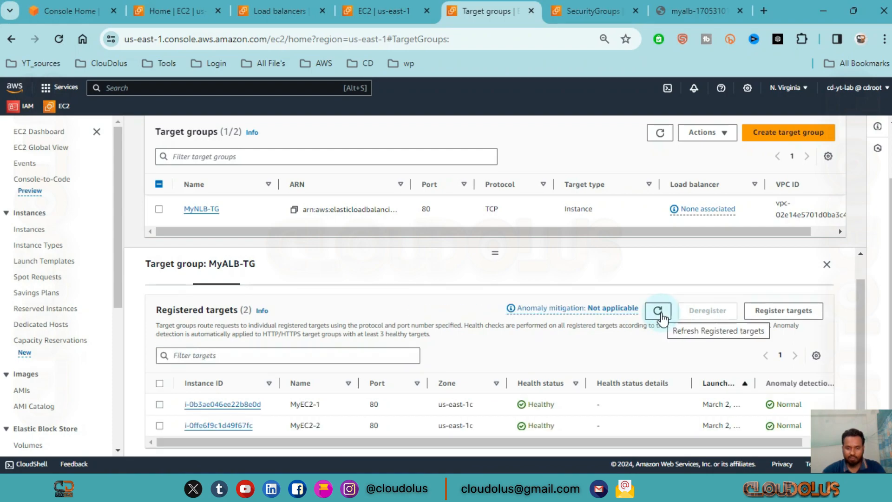
left_click(661, 318)
left_click(662, 318)
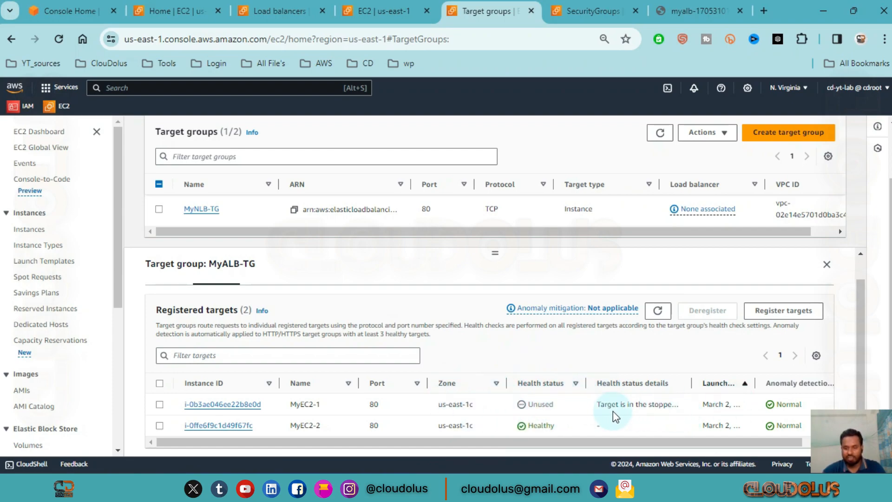
left_click_drag(693, 382, 719, 382)
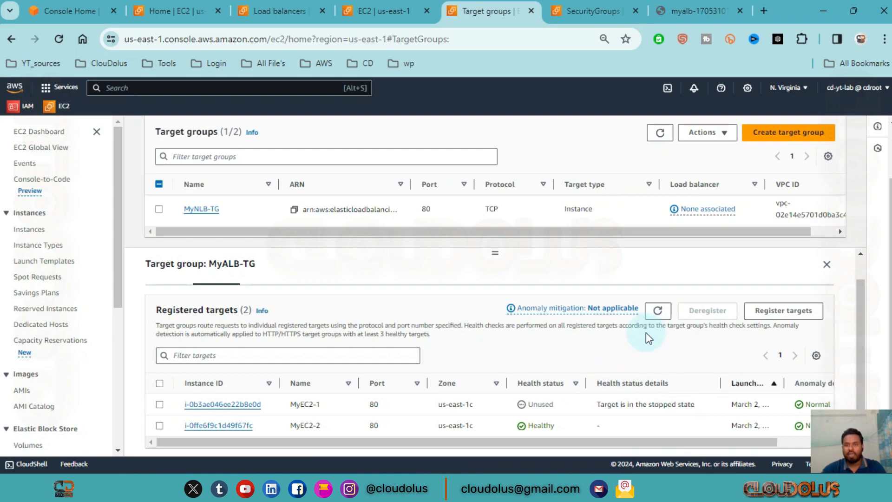
Compare the address served on the load balancer page with MyEC2-2's private IPv4 address, and return to MyALB's details.
left_click(692, 10)
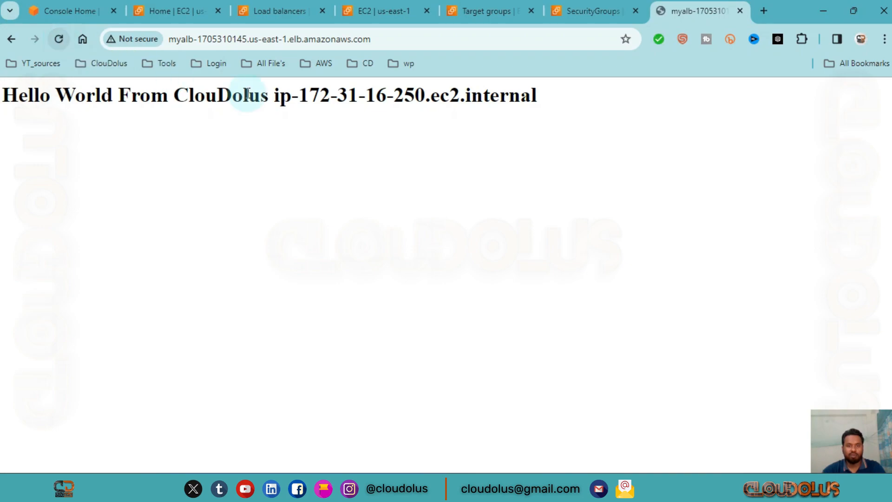
left_click_drag(394, 96, 430, 96)
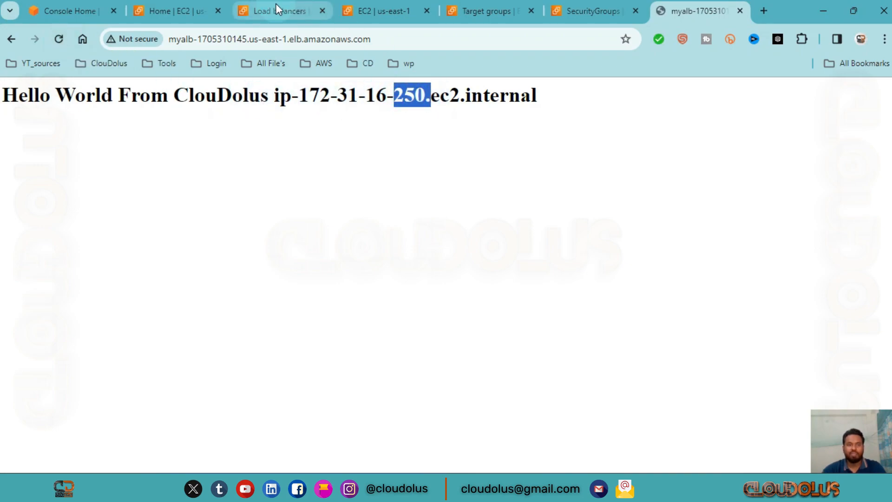
left_click(393, 8)
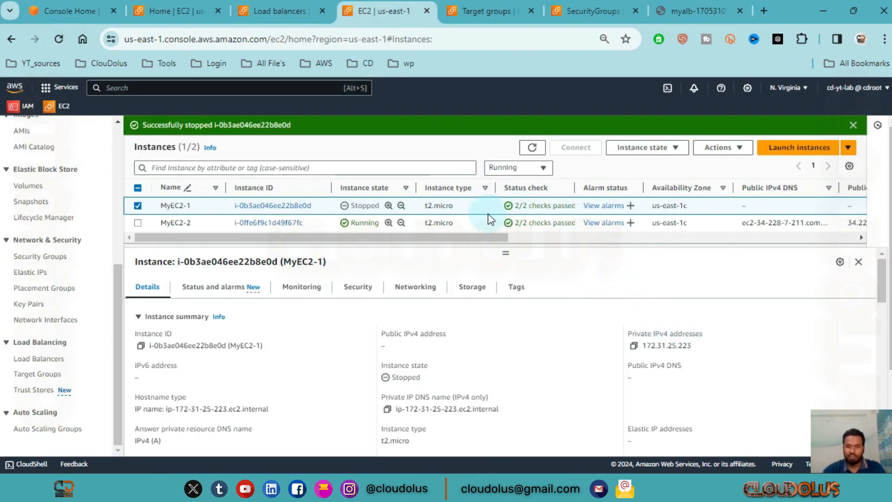
left_click(321, 223)
left_click_drag(693, 348, 632, 332)
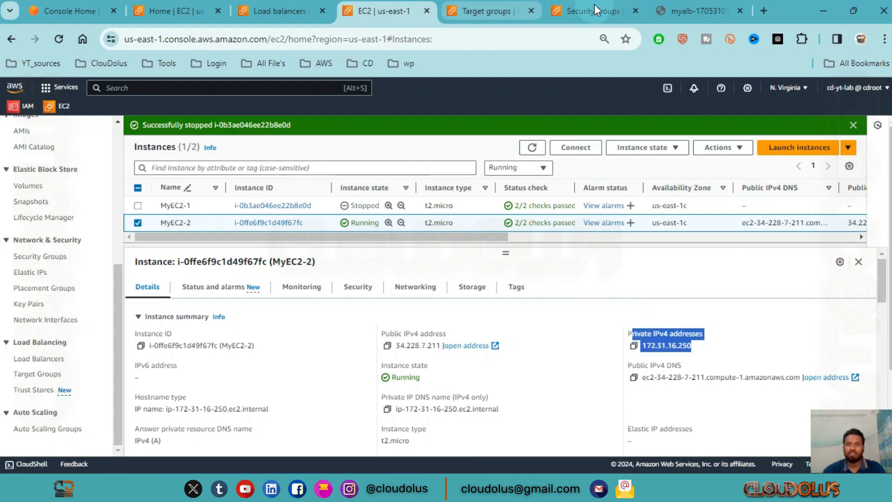
left_click(665, 11)
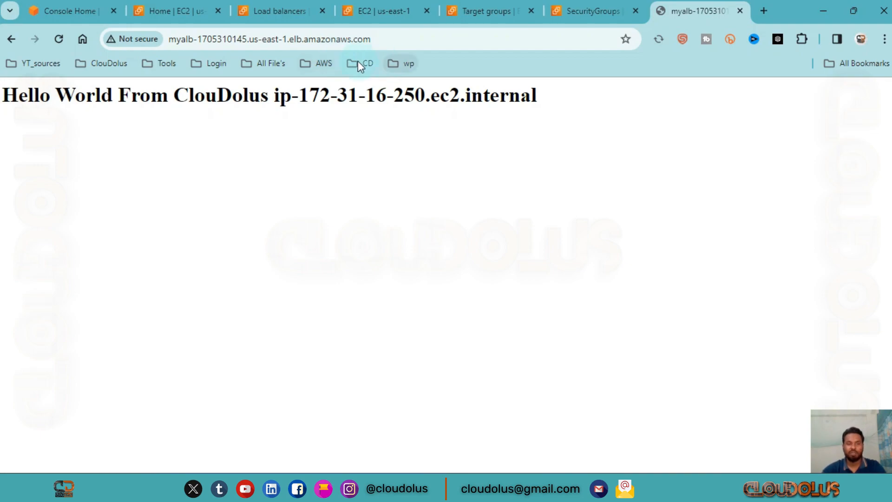
left_click(263, 6)
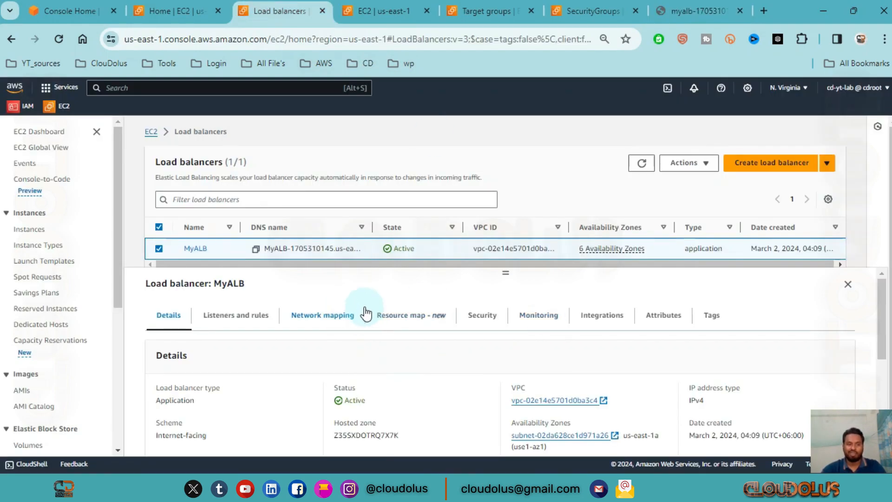
scroll(460, 321, "down", 1)
scroll(464, 316, "up", 1)
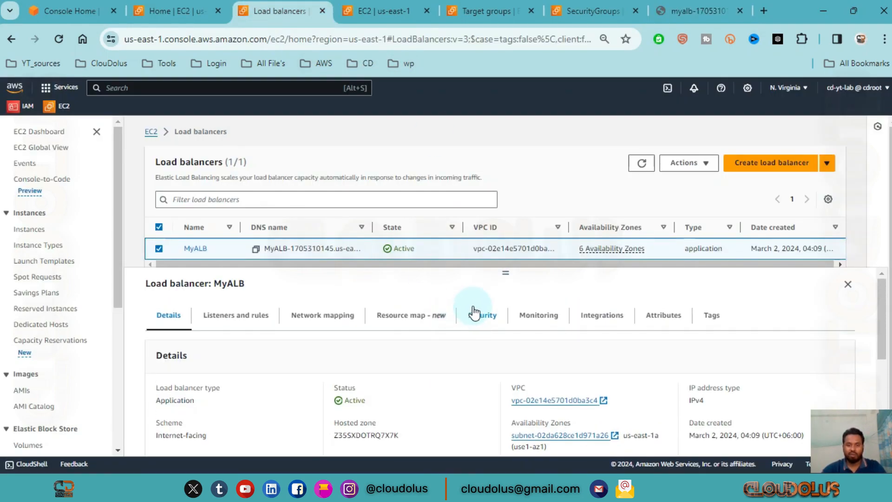
Select only the MyEC2-1 instance, start it and dismiss the notification banner.
left_click(391, 13)
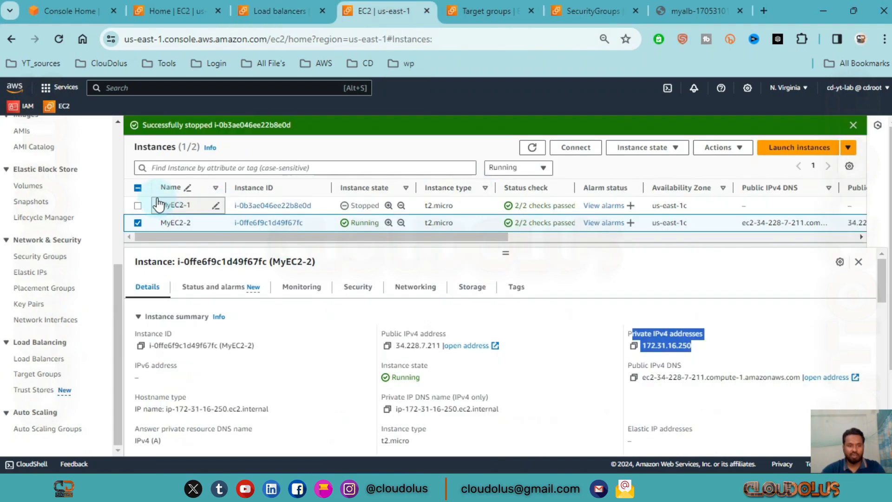
left_click(138, 206)
left_click(137, 205)
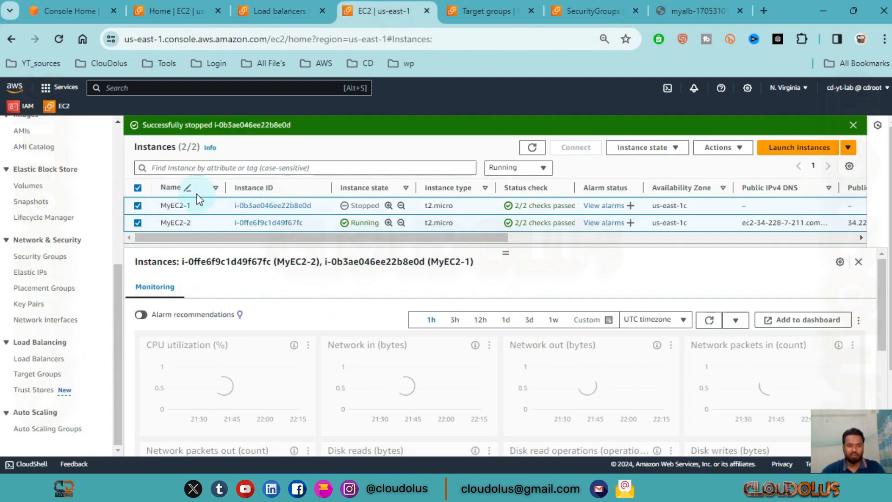
left_click(139, 188)
left_click(138, 205)
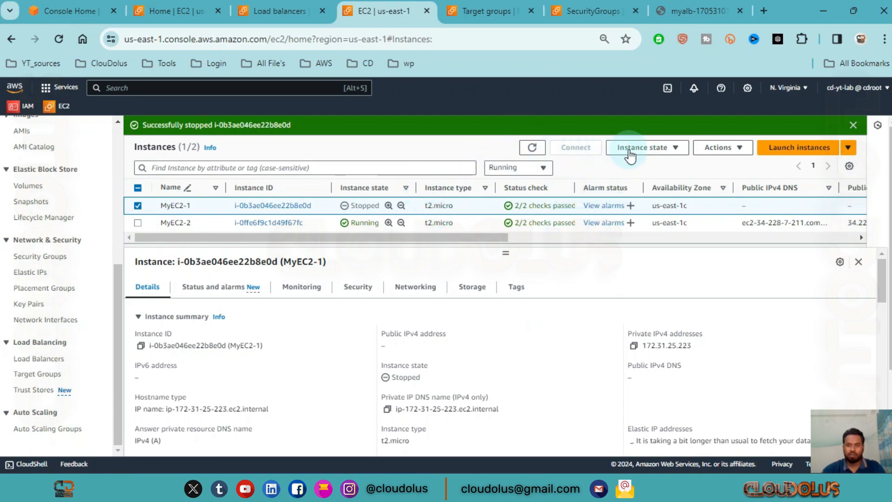
left_click(633, 151)
left_click(664, 185)
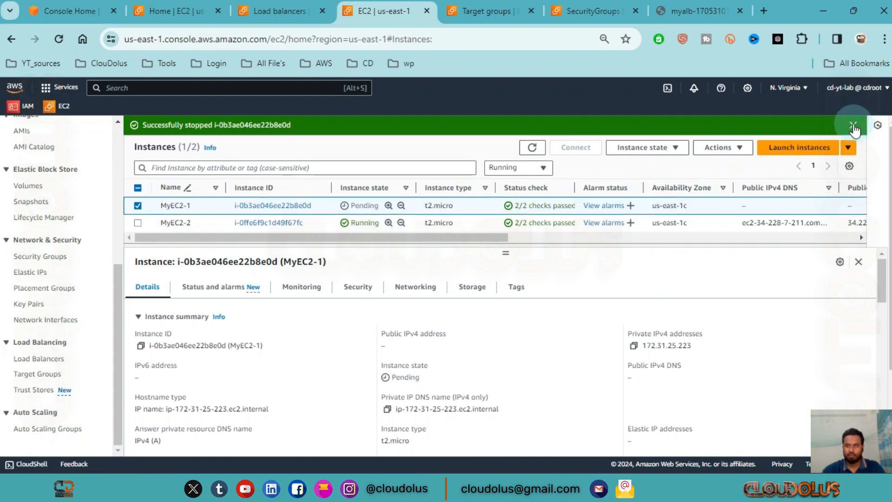
left_click(856, 123)
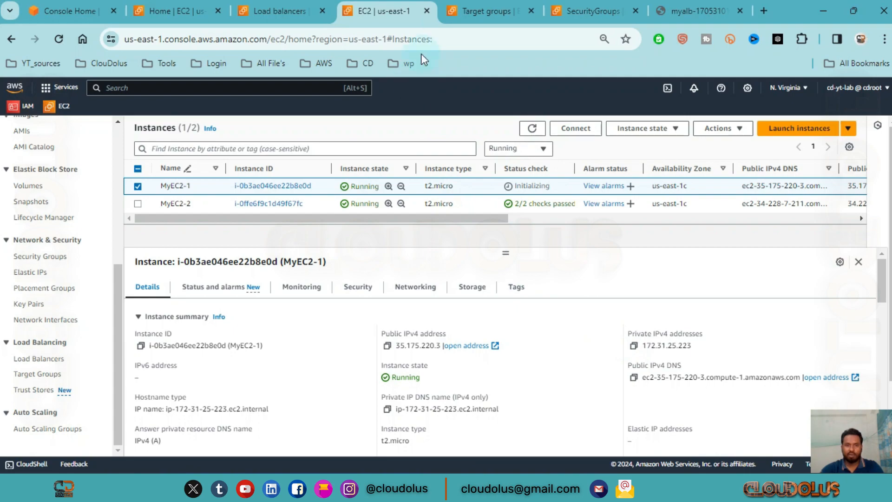
Check the health of both targets in MyALB-TG and reload the load balancer page repeatedly to see which instance responds.
left_click(469, 13)
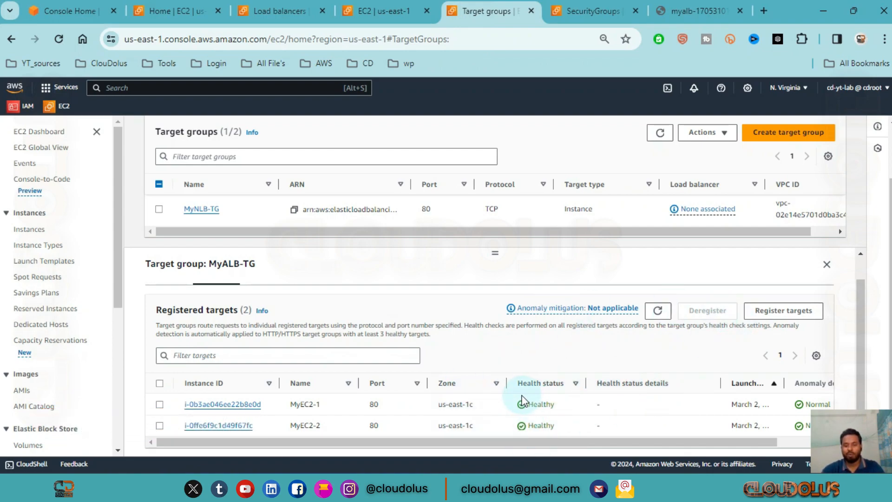
left_click(674, 13)
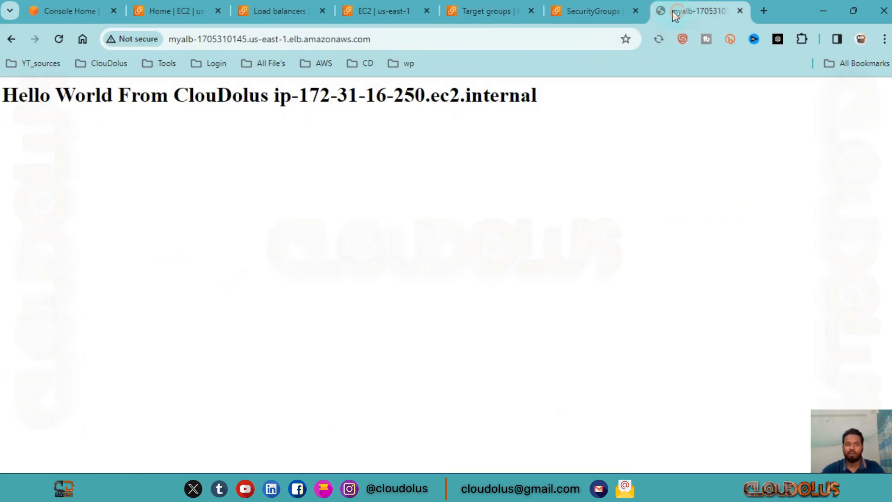
left_click(64, 33)
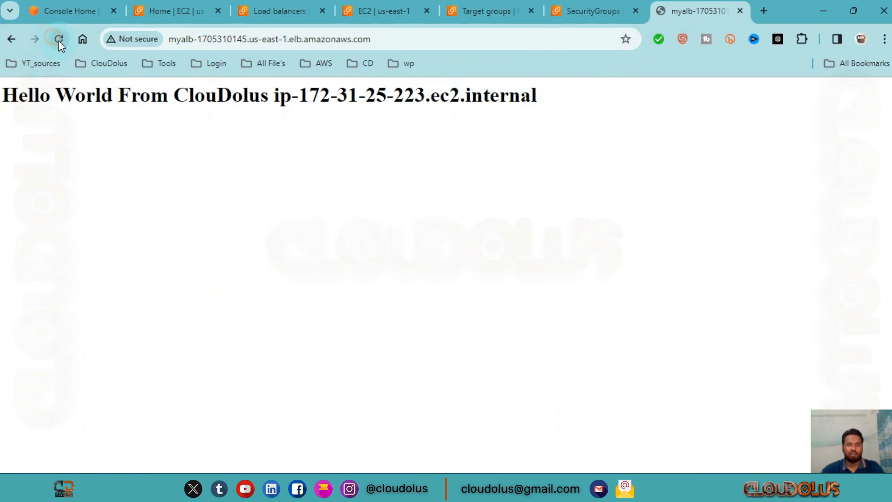
left_click(59, 39)
left_click(59, 39)
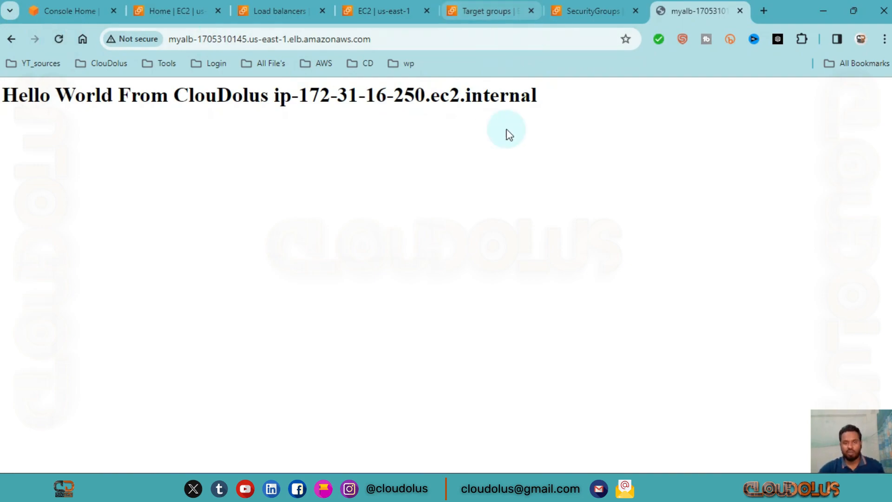
Look at MyALB's details once more, and reload the load balancer page to recheck how traffic is distributed between the instances.
left_click(279, 10)
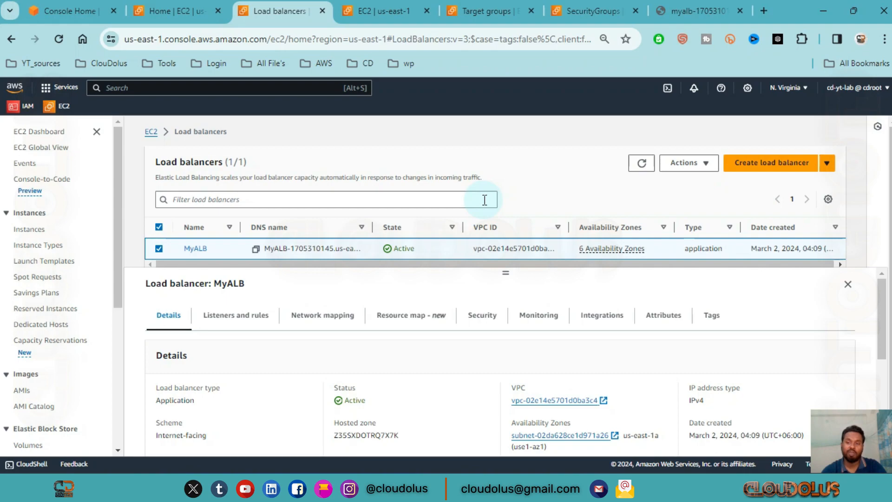
left_click(695, 10)
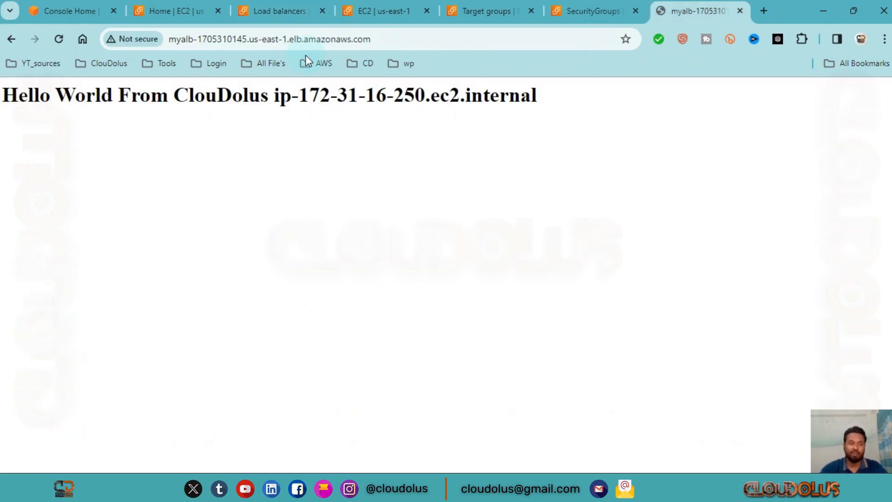
left_click(63, 40)
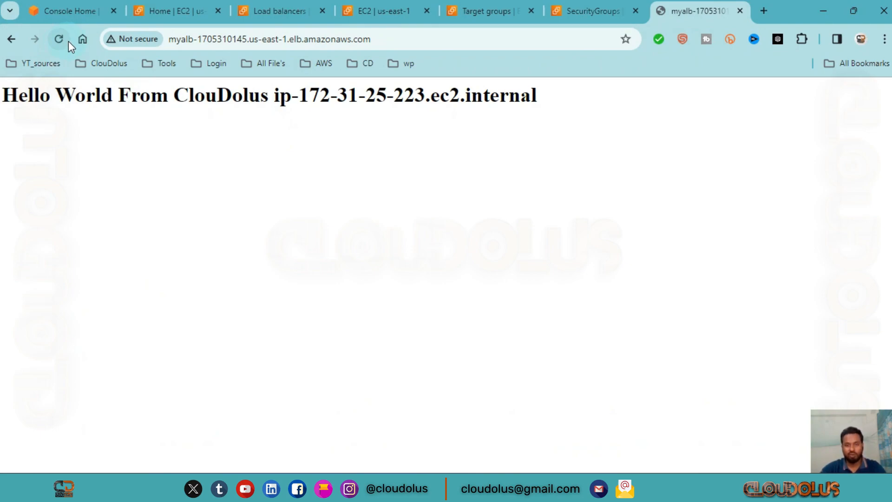
left_click(68, 40)
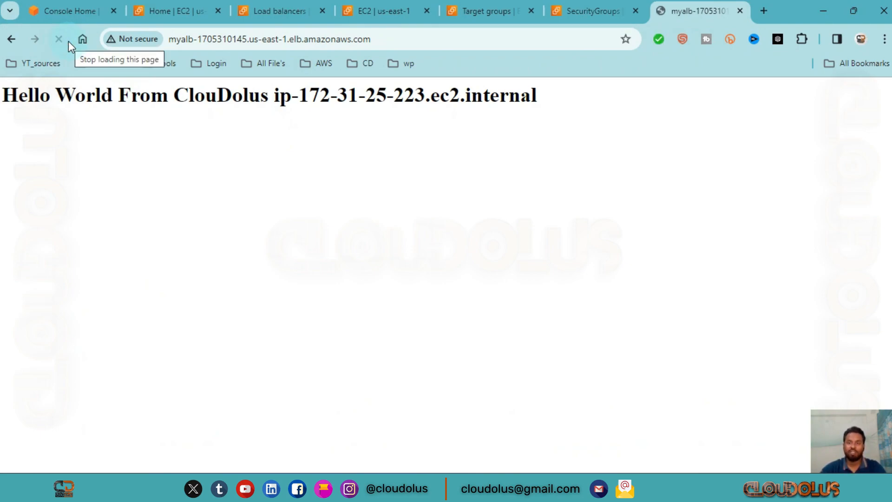
left_click(370, 295)
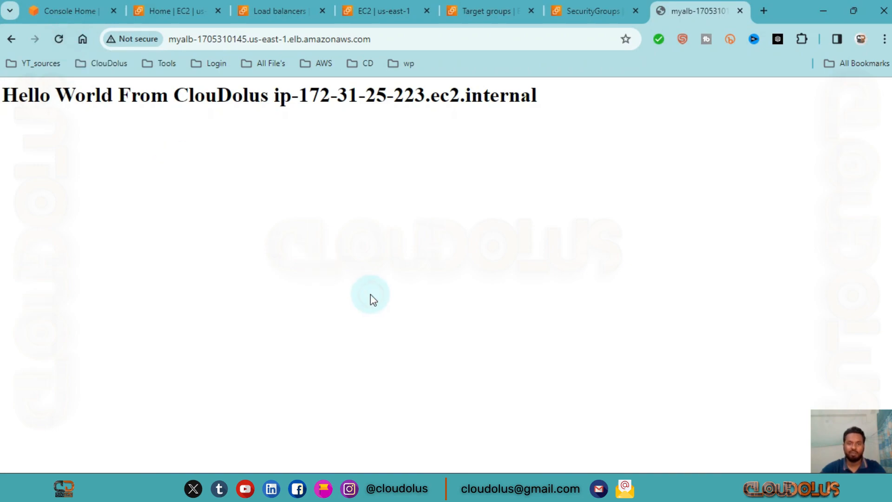